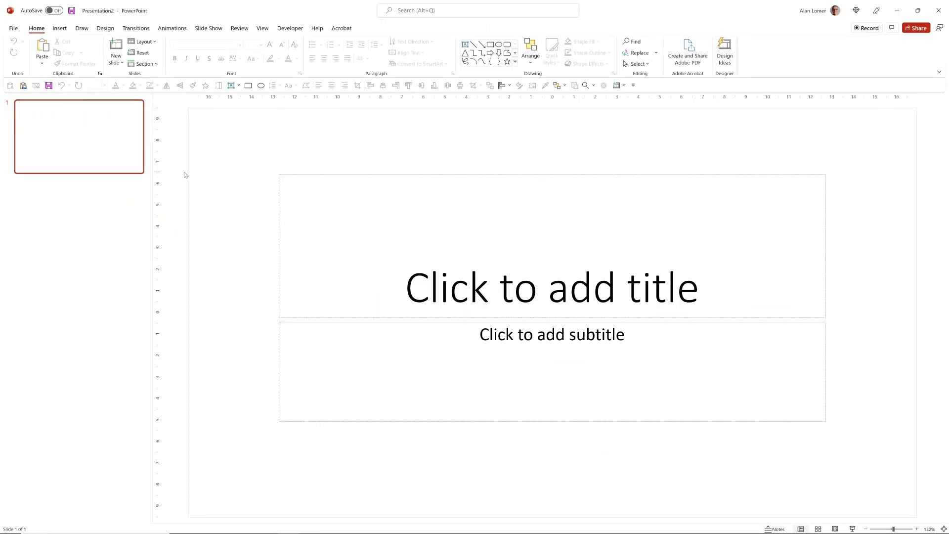
# Step: Switch the slide to the Blank layout and paste the six labelled icons, Tone through Emphasis
pyautogui.rightClick(171, 168)
pyautogui.moveTo(192, 203)
pyautogui.click(281, 324)
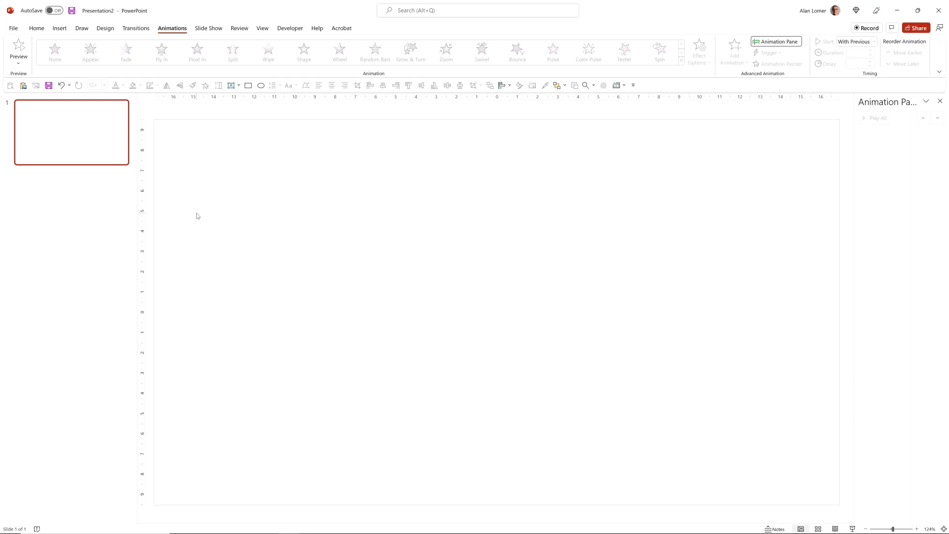
pyautogui.hotkey('ctrl', 'v')
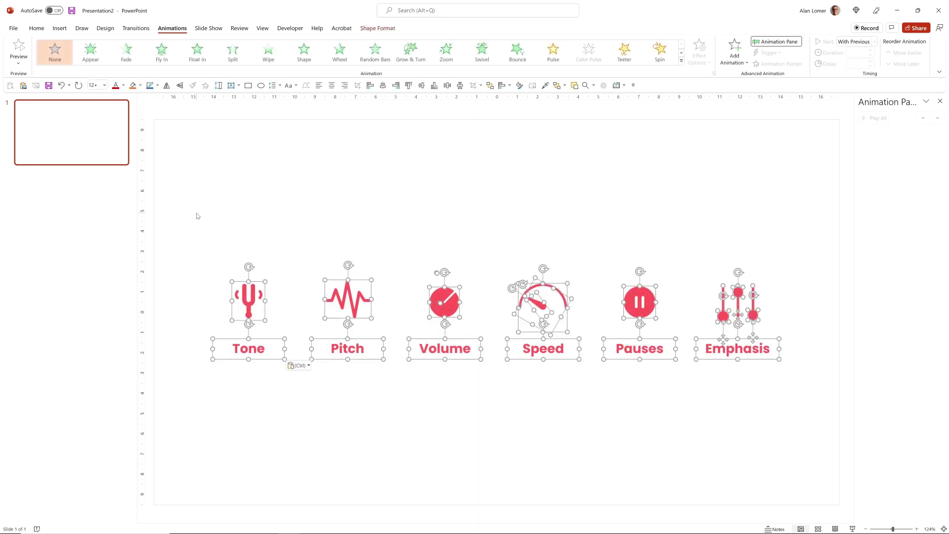
pyautogui.click(206, 294)
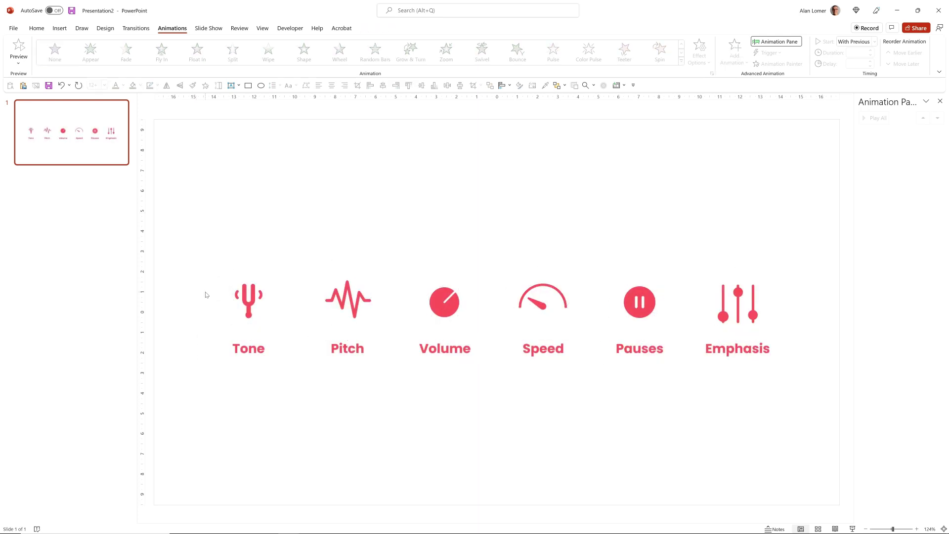
pyautogui.click(59, 29)
pyautogui.click(166, 53)
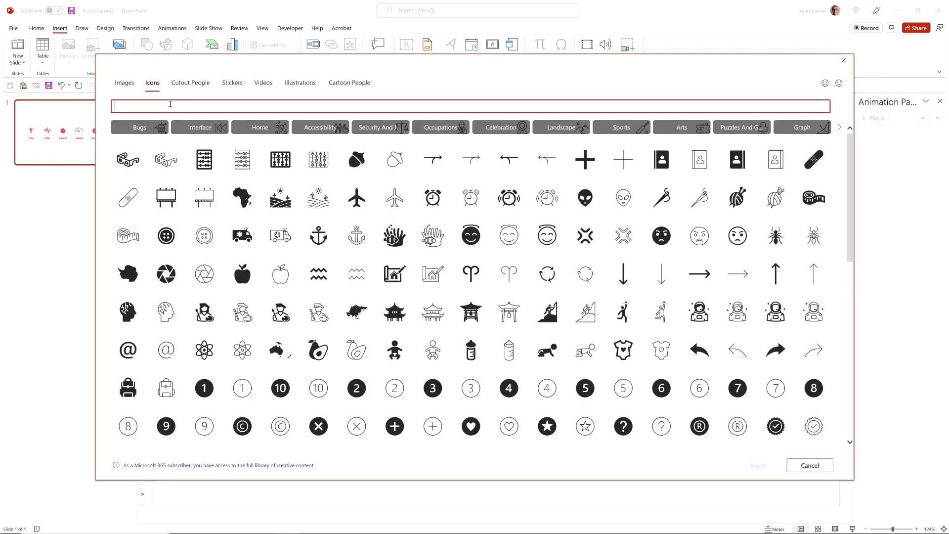
pyautogui.click(170, 104)
pyautogui.write('sound')
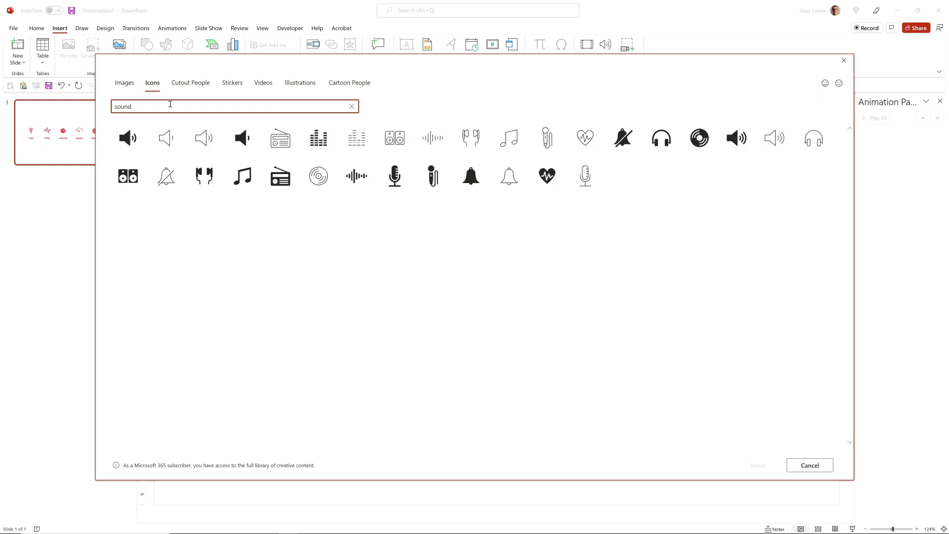
pyautogui.press('Escape')
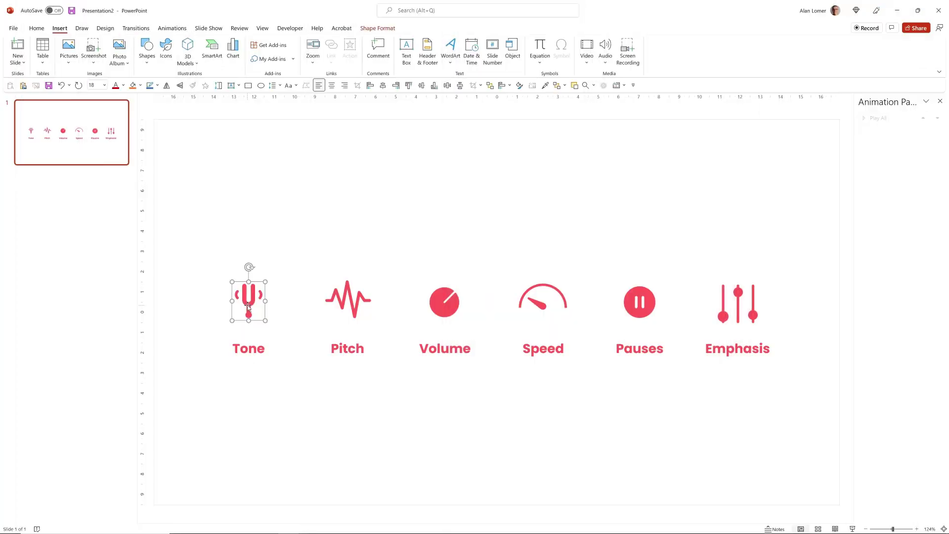
# Step: Give the Tone icon a Fade entrance plus a 0.50-second Teeter starting With Previous
pyautogui.click(173, 29)
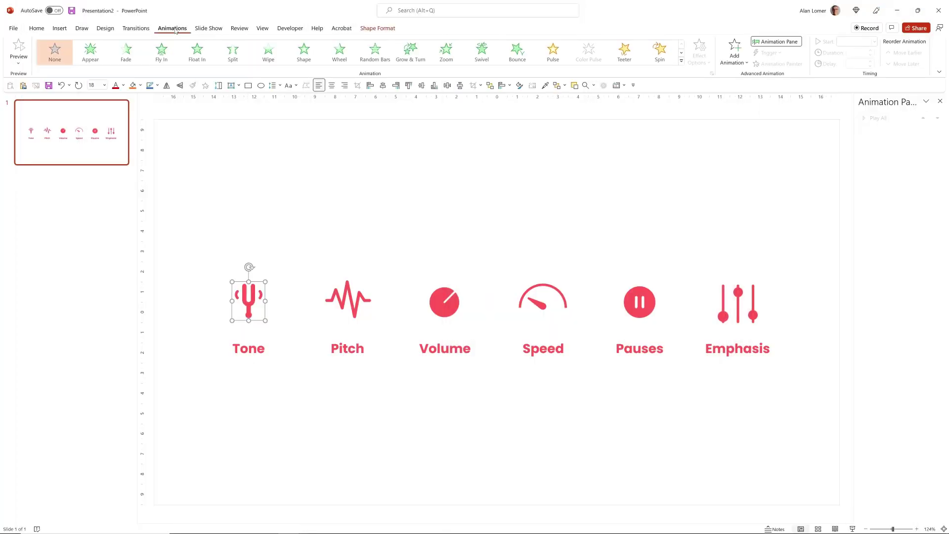
pyautogui.click(126, 53)
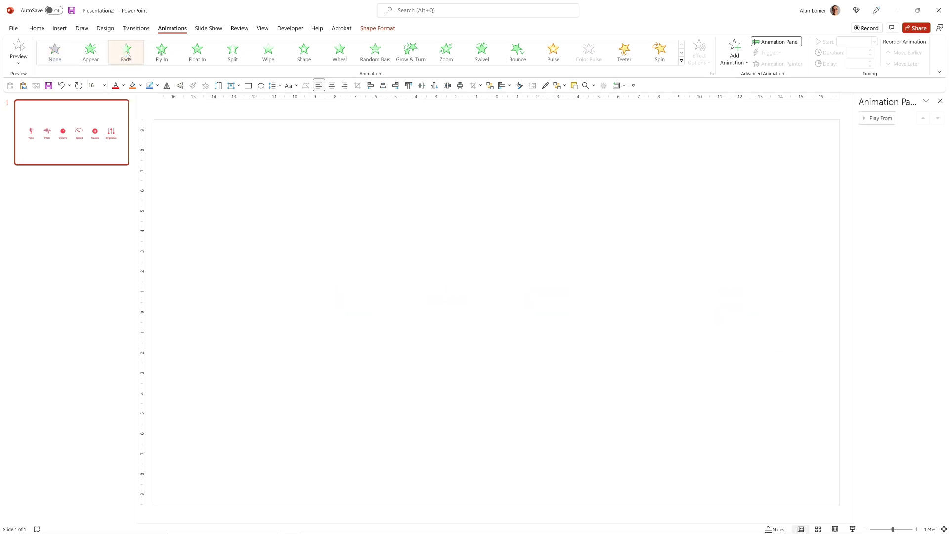
pyautogui.click(731, 57)
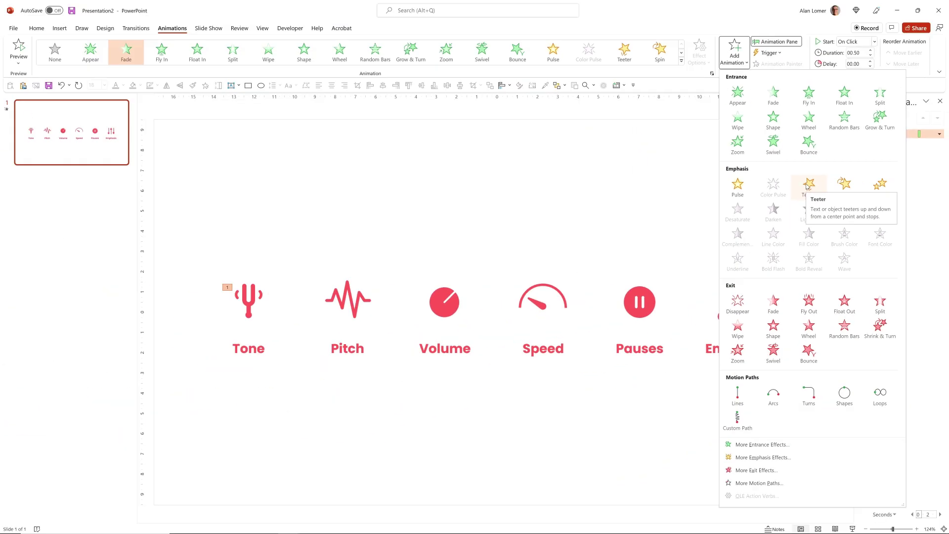
pyautogui.click(807, 185)
pyautogui.click(870, 55)
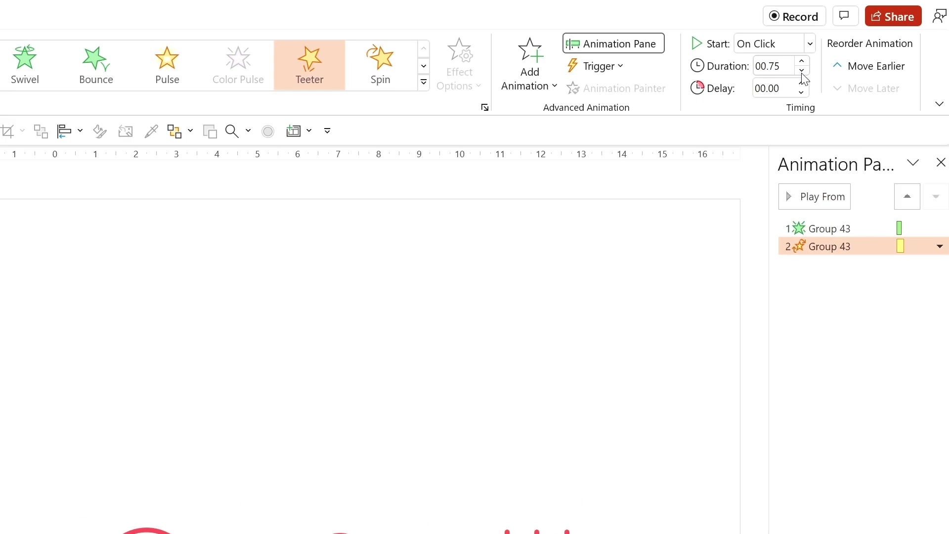
pyautogui.click(802, 72)
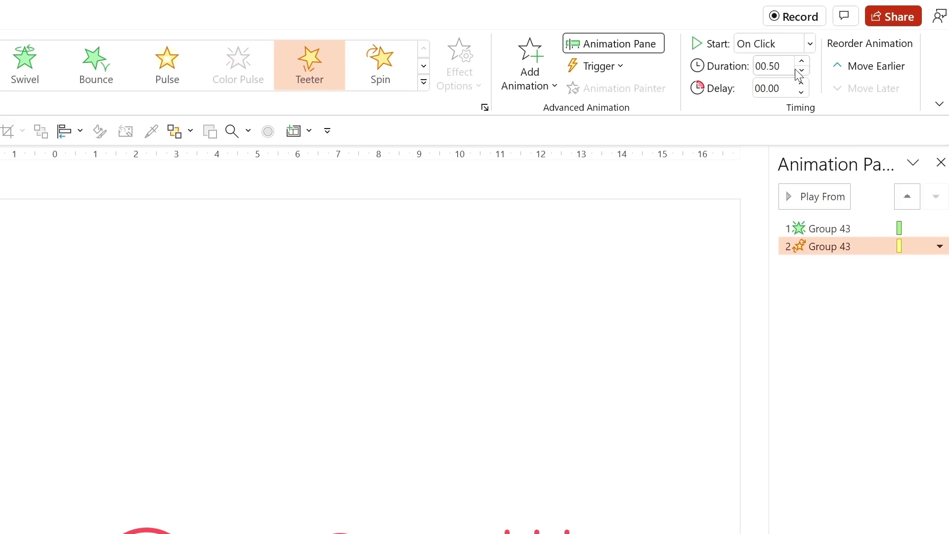
pyautogui.click(769, 43)
pyautogui.click(769, 89)
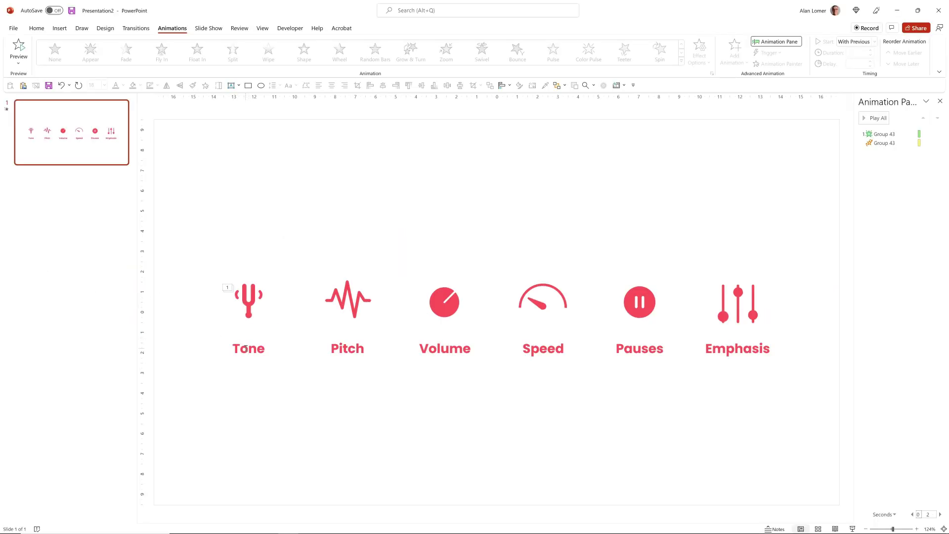
# Step: Make the Tone label fade in With Previous
pyautogui.click(246, 348)
pyautogui.click(126, 51)
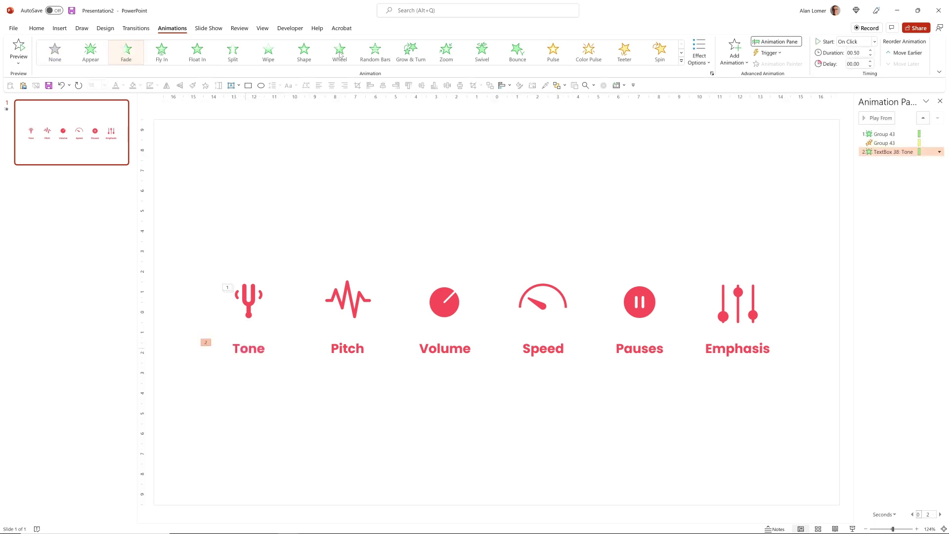
pyautogui.click(845, 46)
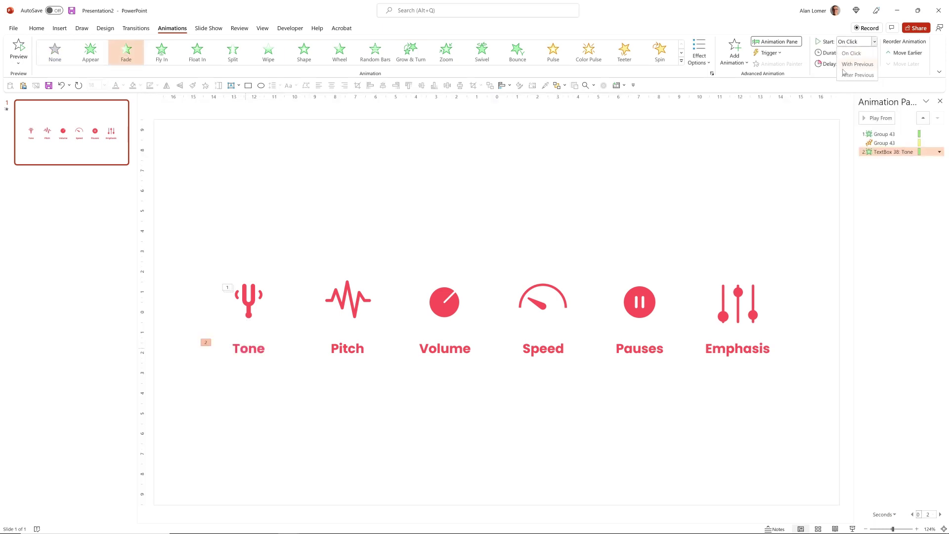
pyautogui.click(846, 66)
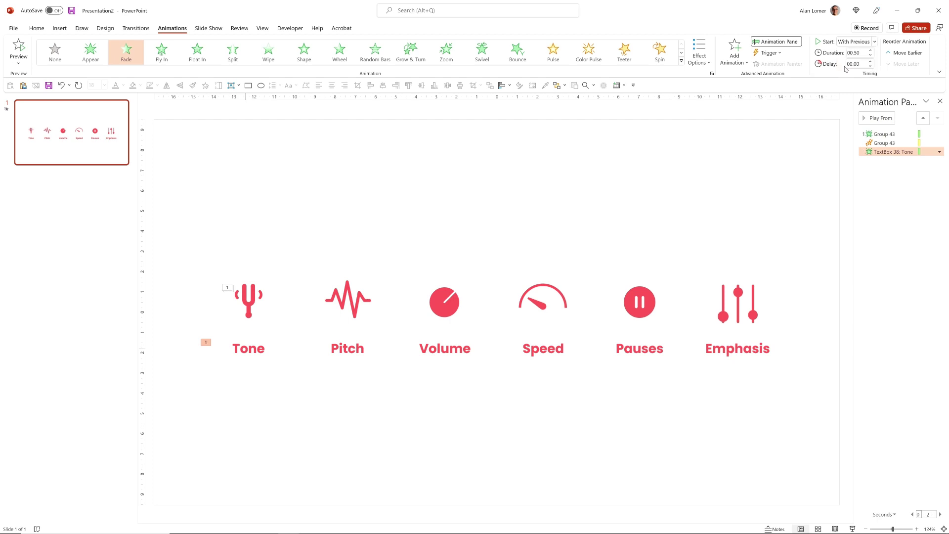
# Step: Make the Pitch icon wipe in From Left After Previous, and preview the slide show
pyautogui.click(348, 295)
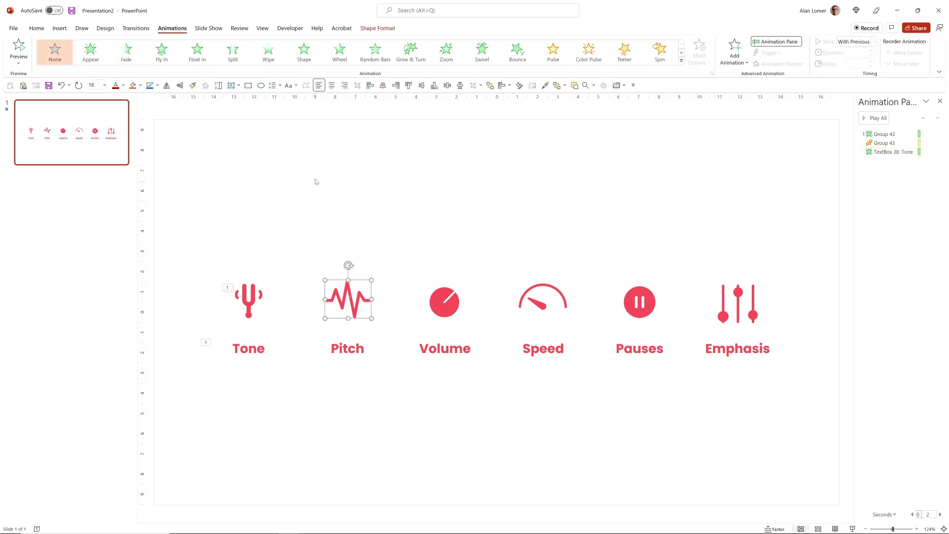
pyautogui.click(267, 52)
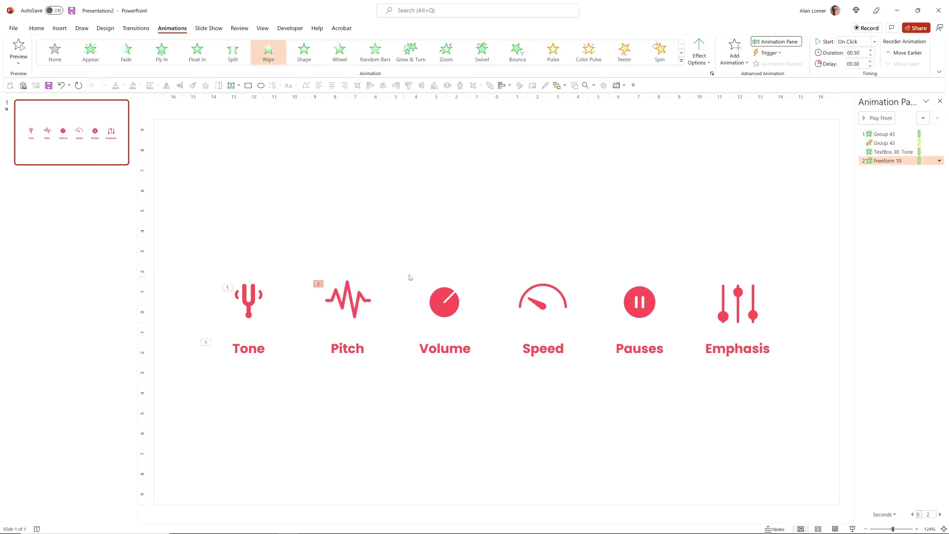
pyautogui.click(700, 58)
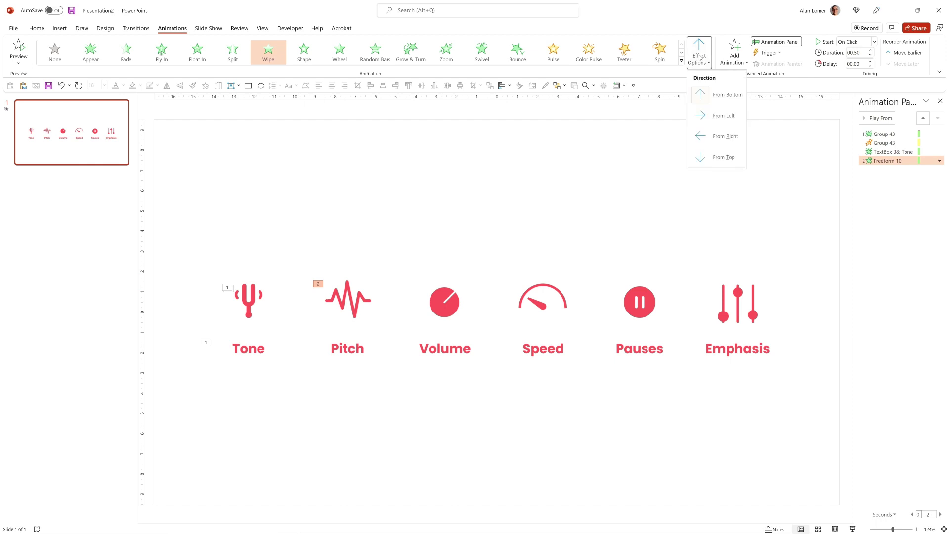
pyautogui.click(704, 118)
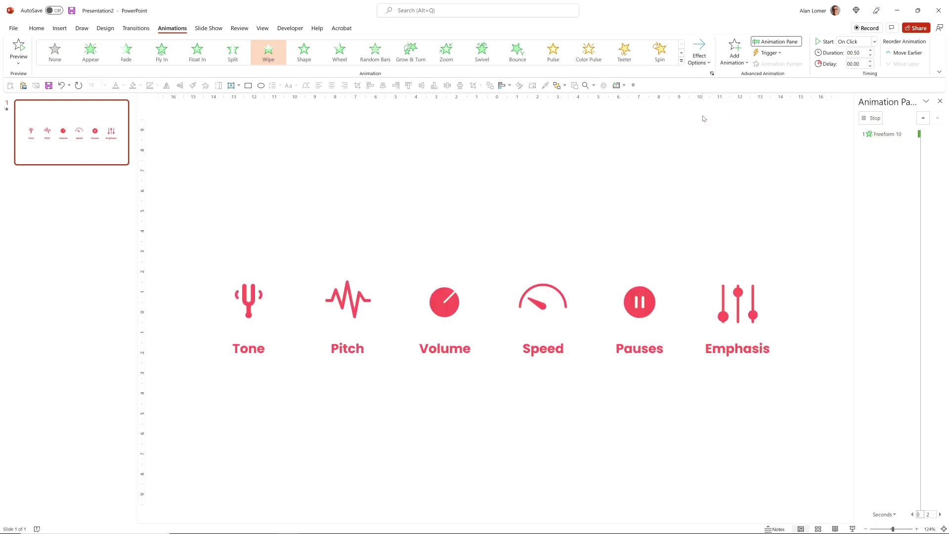
pyautogui.click(874, 41)
pyautogui.click(852, 73)
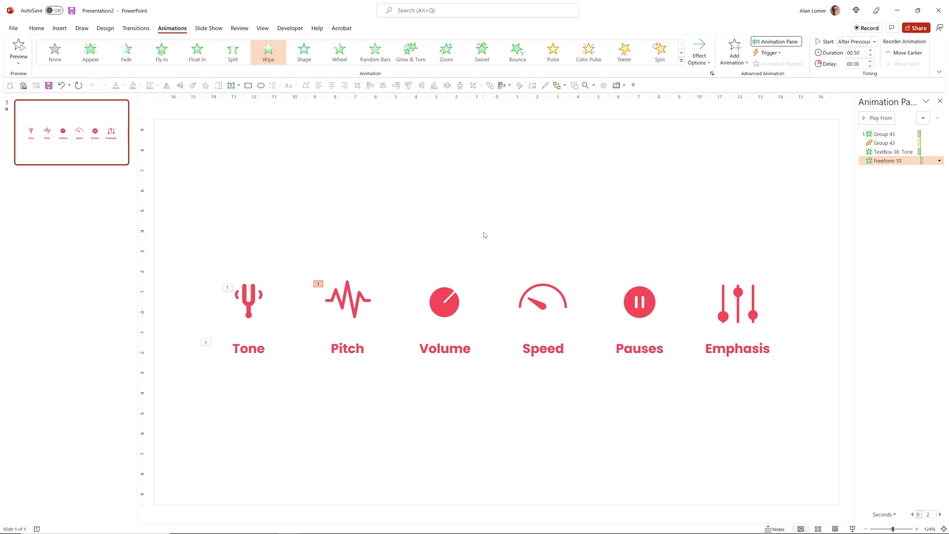
pyautogui.hotkey('shift', 'F5')
pyautogui.press('Escape')
# Step: Make the Pitch label fade in With Previous
pyautogui.click(360, 351)
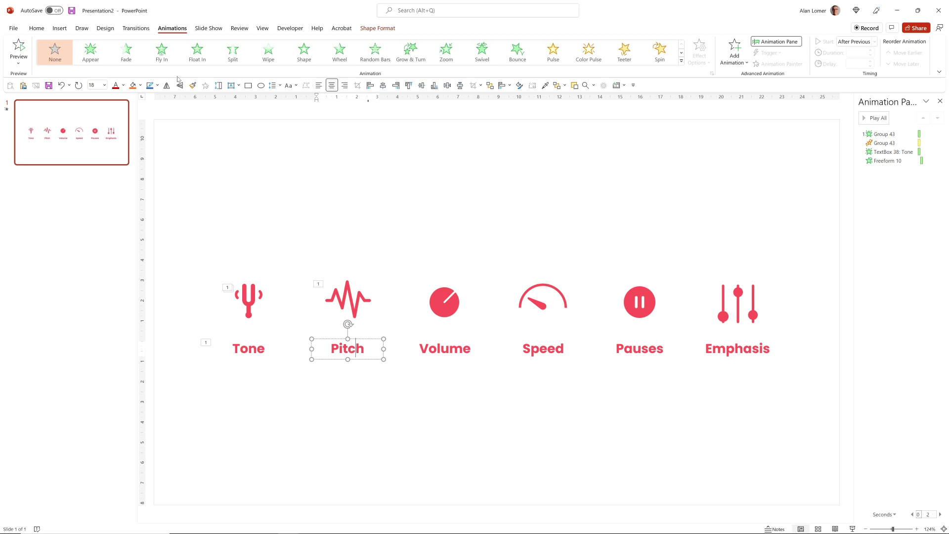
pyautogui.click(118, 51)
pyautogui.click(854, 41)
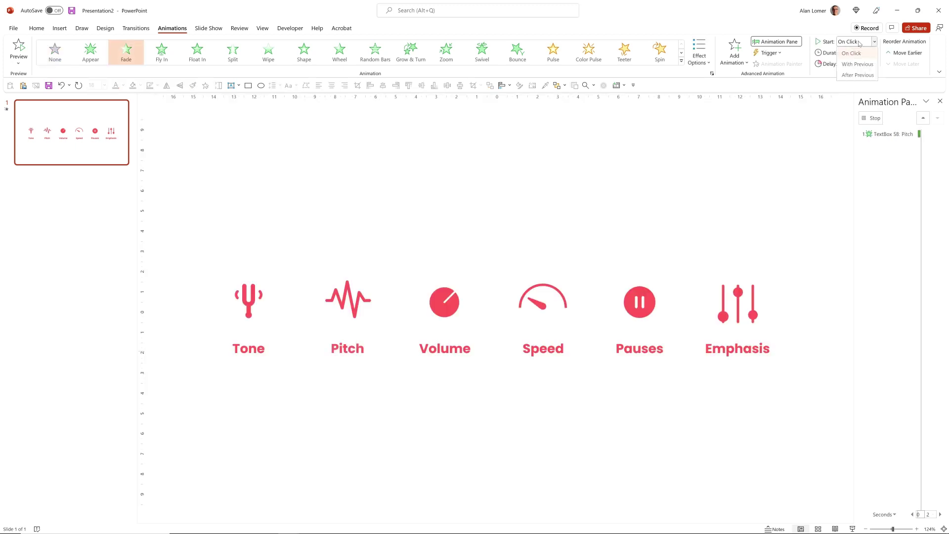
pyautogui.click(859, 62)
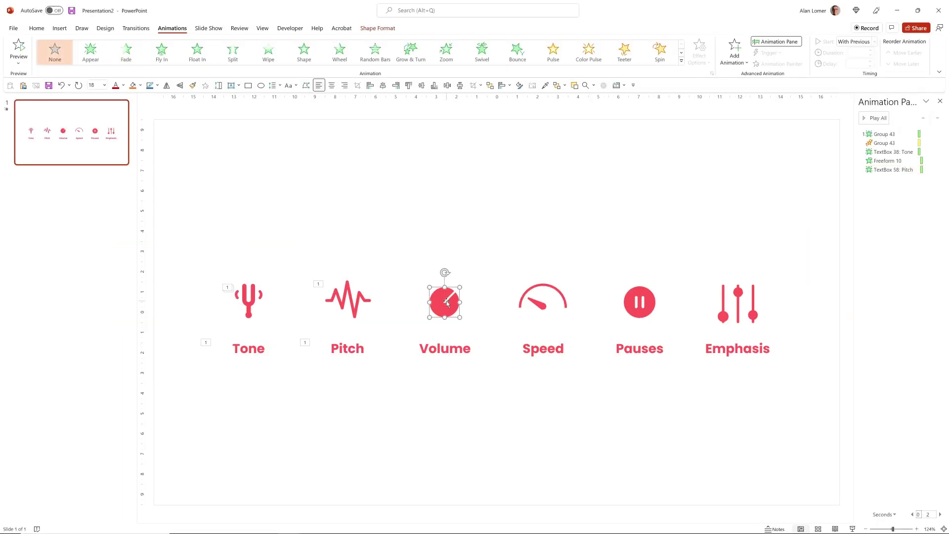
# Step: Give the Volume dial a Fade entrance and a smooth-ending Spin shortened to 1 second
pyautogui.click(129, 53)
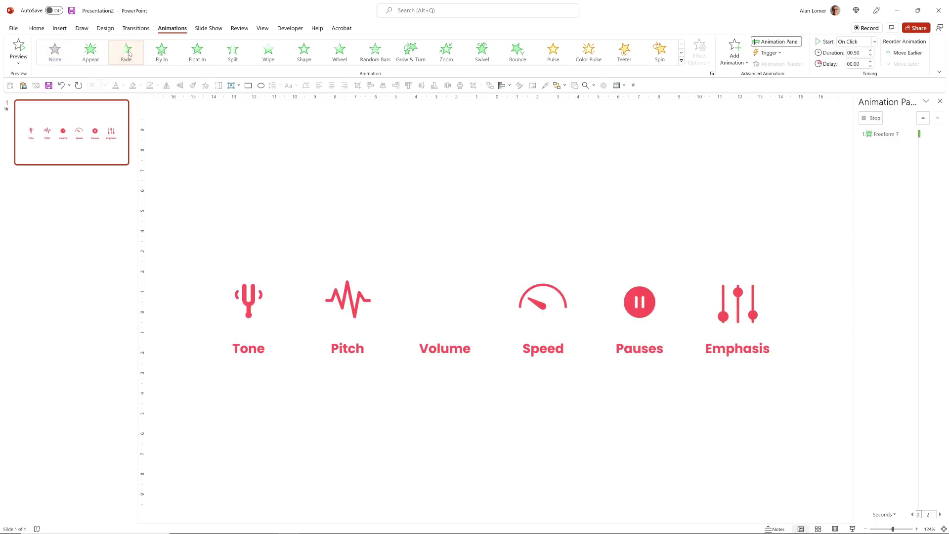
pyautogui.click(732, 62)
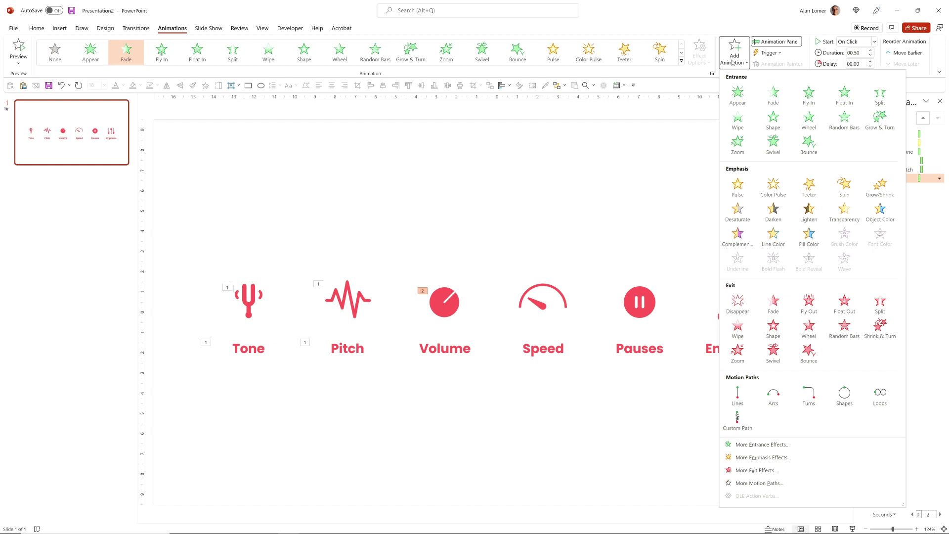
pyautogui.click(844, 185)
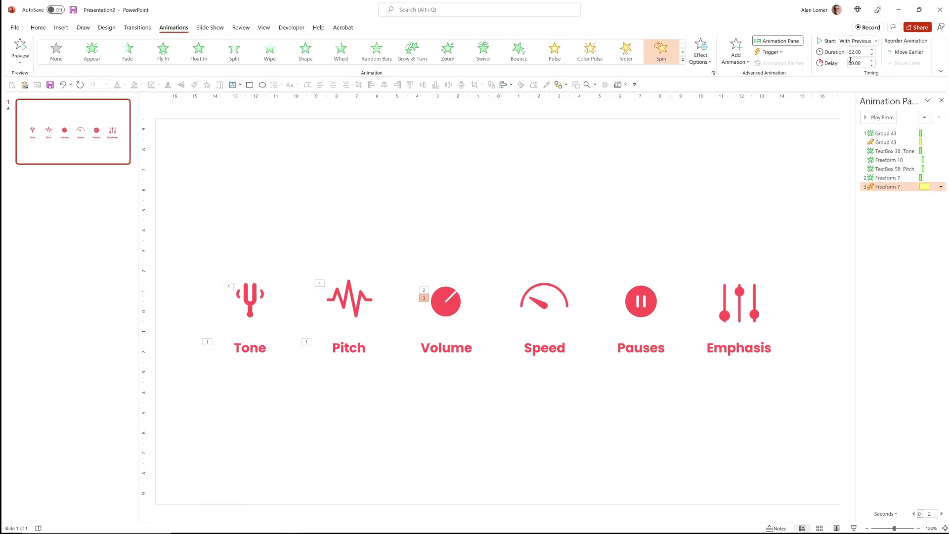
pyautogui.doubleClick(884, 187)
pyautogui.moveTo(425, 220); pyautogui.dragTo(504, 217)
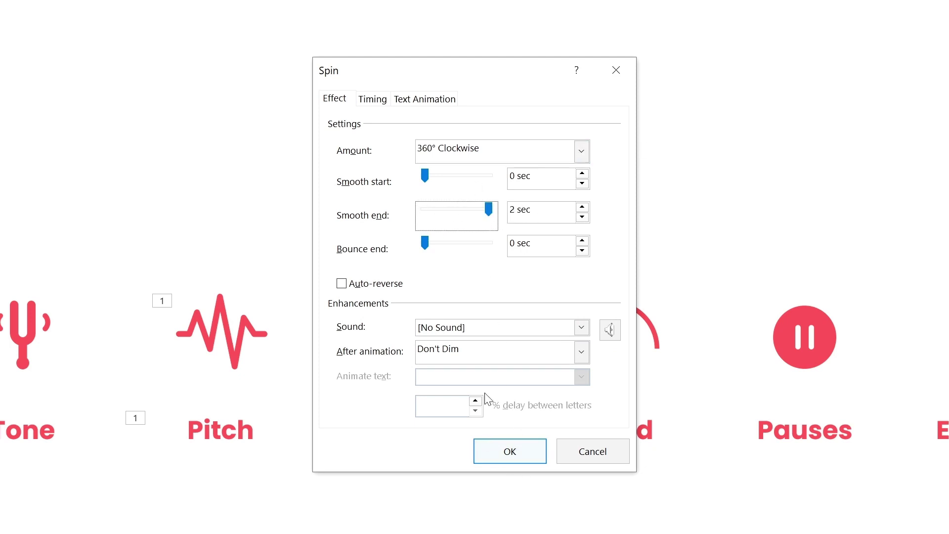
pyautogui.click(501, 452)
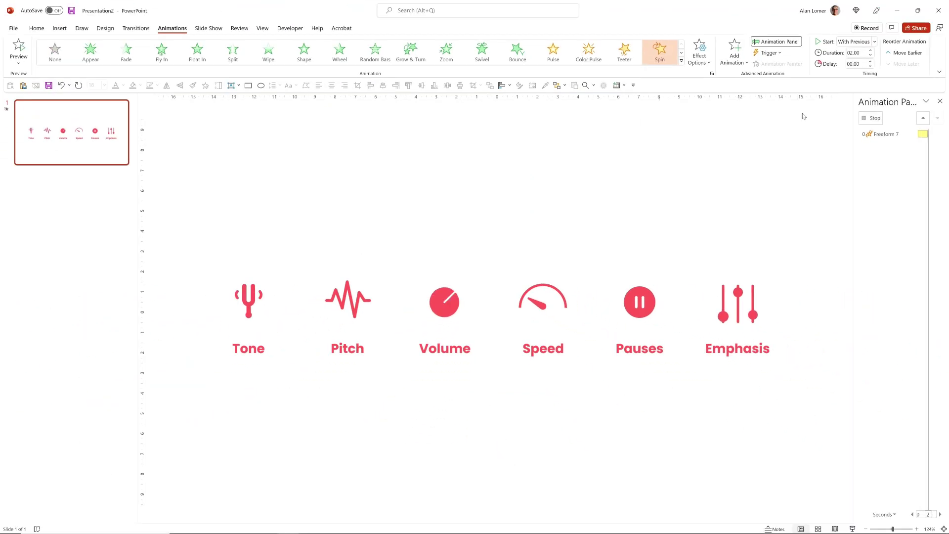
pyautogui.doubleClick(870, 57)
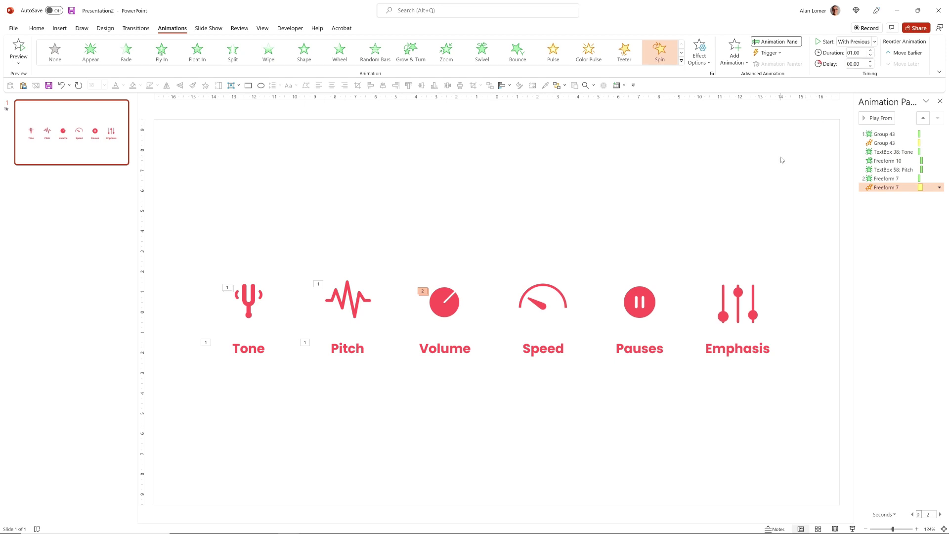
# Step: Make the Volume label fade in With Previous
pyautogui.click(428, 348)
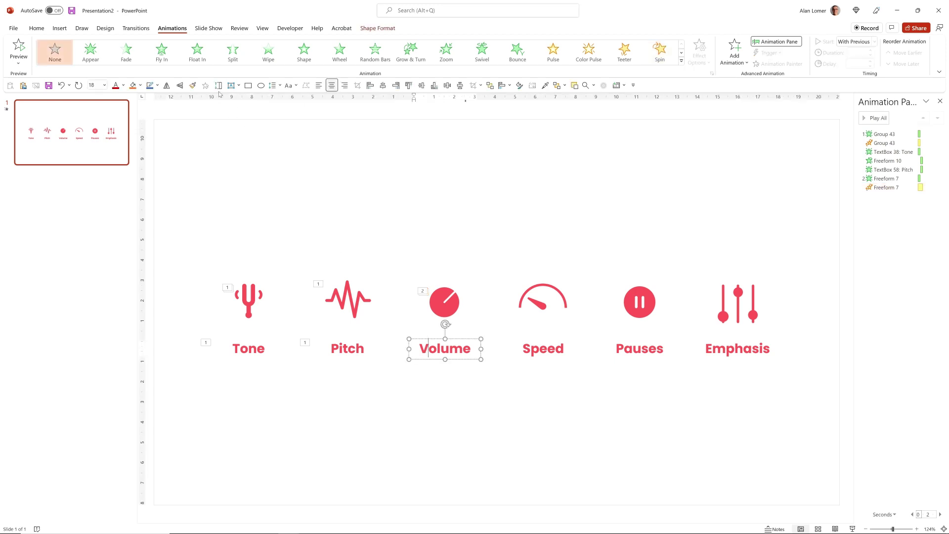
pyautogui.click(126, 51)
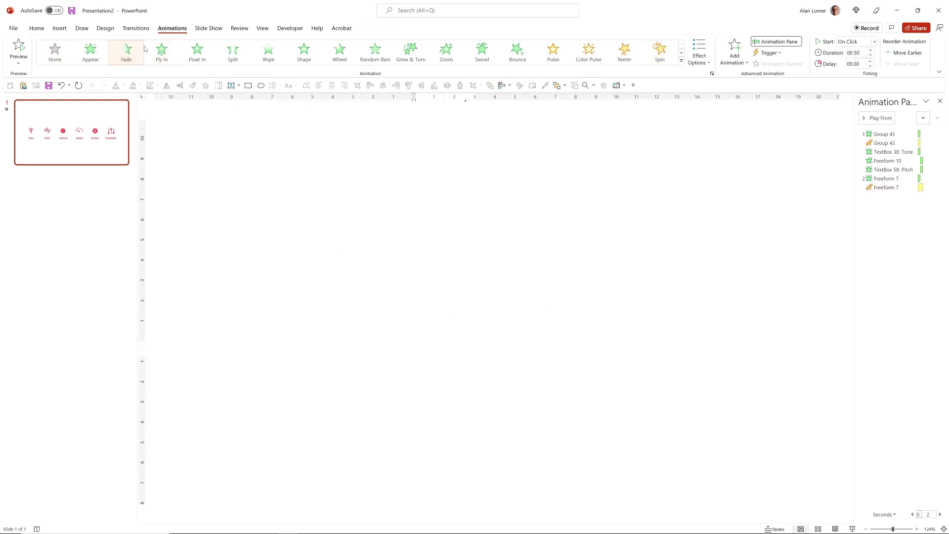
pyautogui.click(853, 42)
pyautogui.click(852, 63)
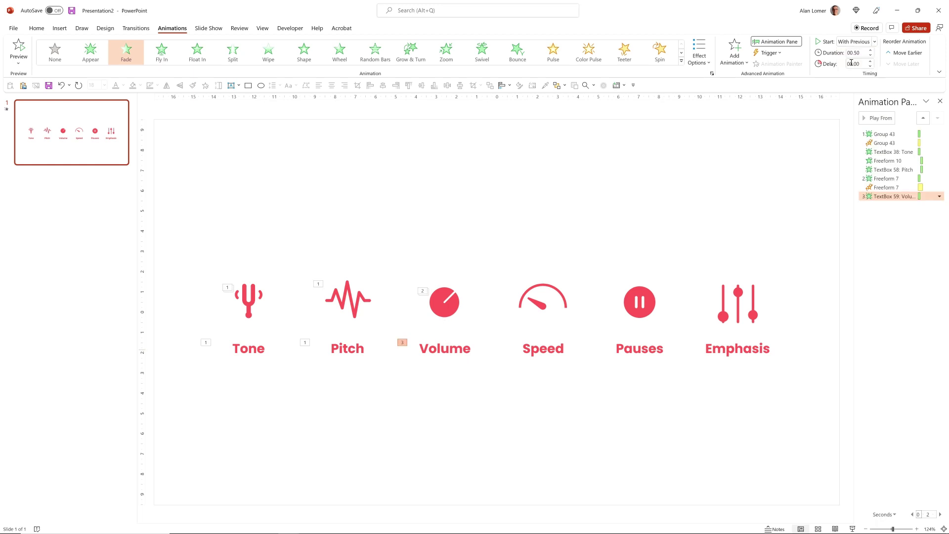
# Step: Set the Volume dial's entrance to start After Previous
pyautogui.click(897, 180)
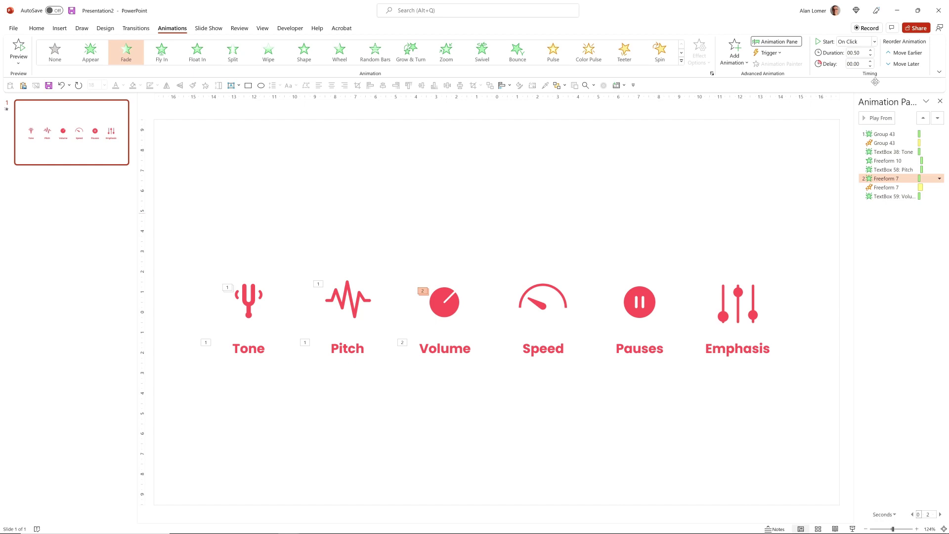
pyautogui.click(845, 44)
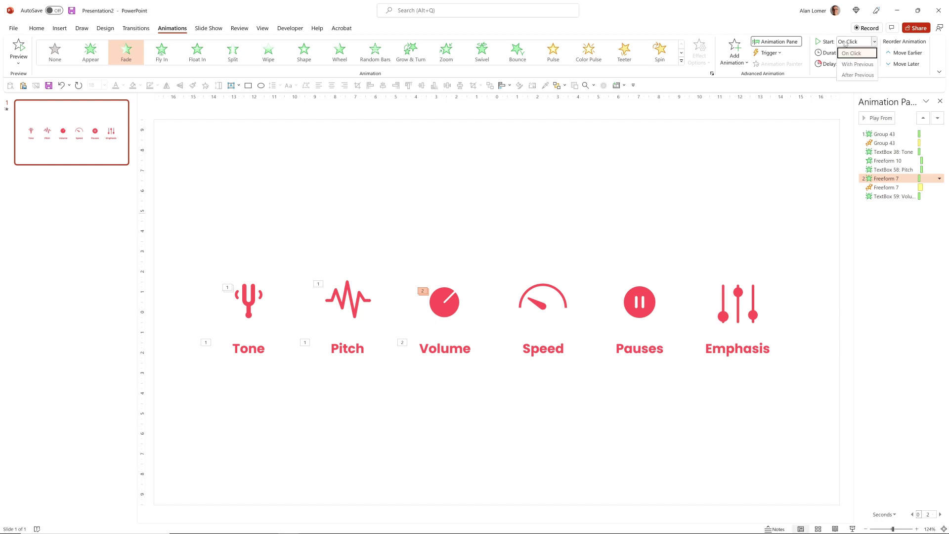
pyautogui.click(857, 75)
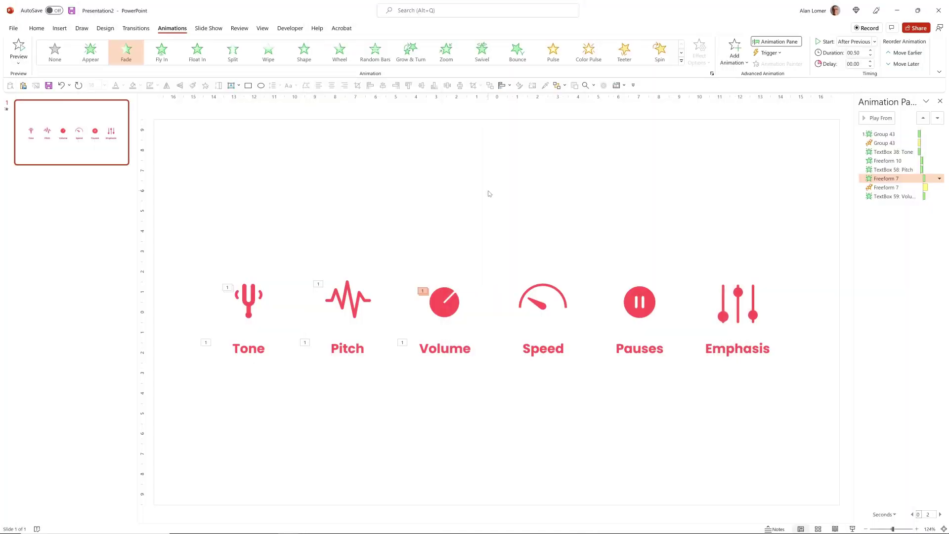
pyautogui.click(544, 296)
# Step: Give the Speed gauge and its arc Fade entrances, with the arc starting With Previous
pyautogui.click(127, 53)
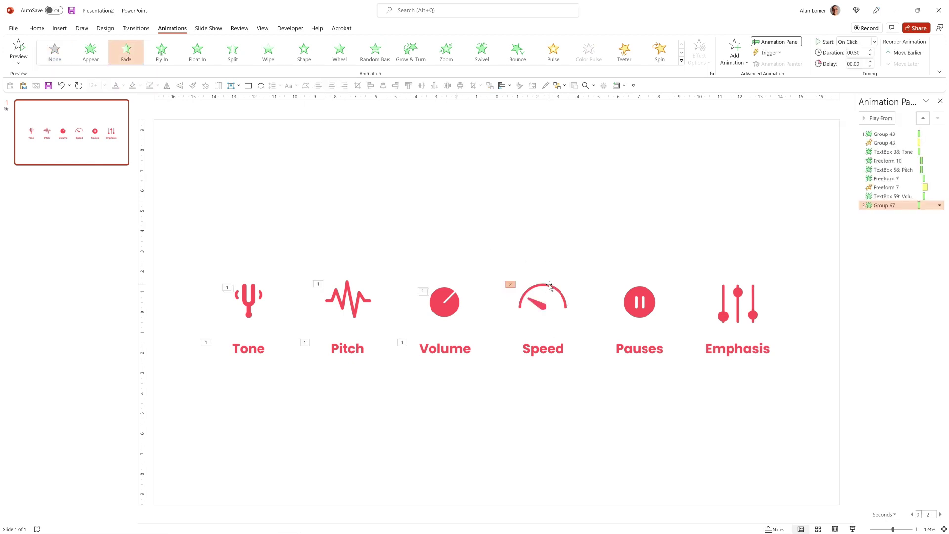
pyautogui.click(551, 287)
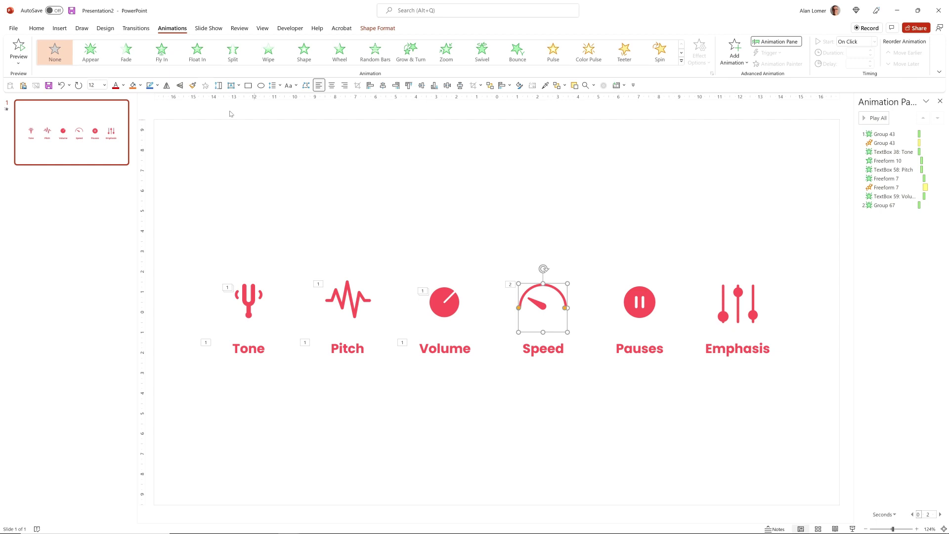
pyautogui.click(127, 53)
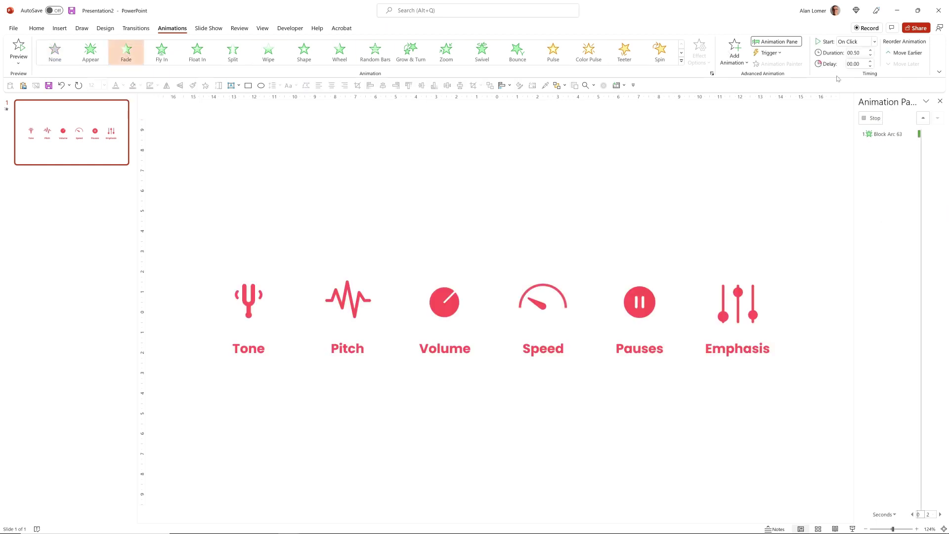
pyautogui.click(850, 43)
pyautogui.click(852, 61)
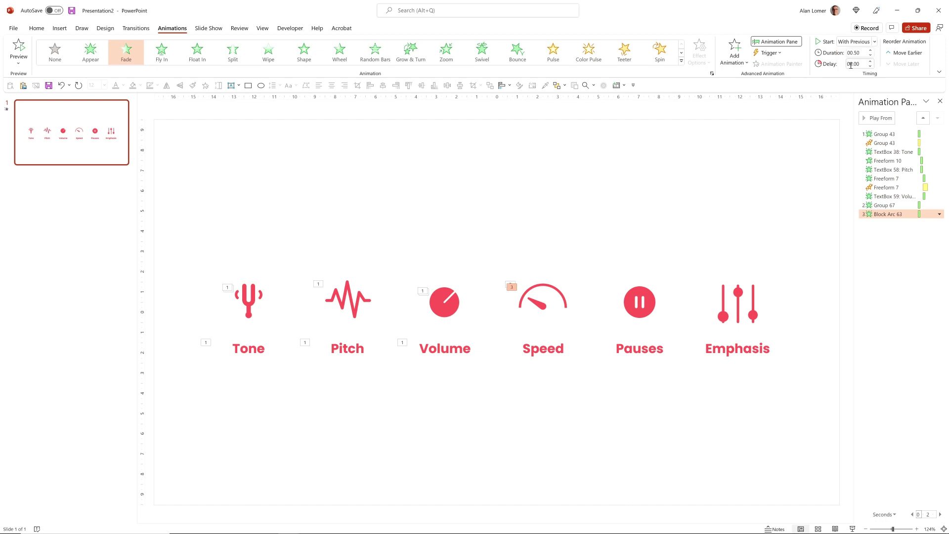
# Step: Set the Speed group's fade to After Previous and undo an accidental gauge change
pyautogui.click(879, 205)
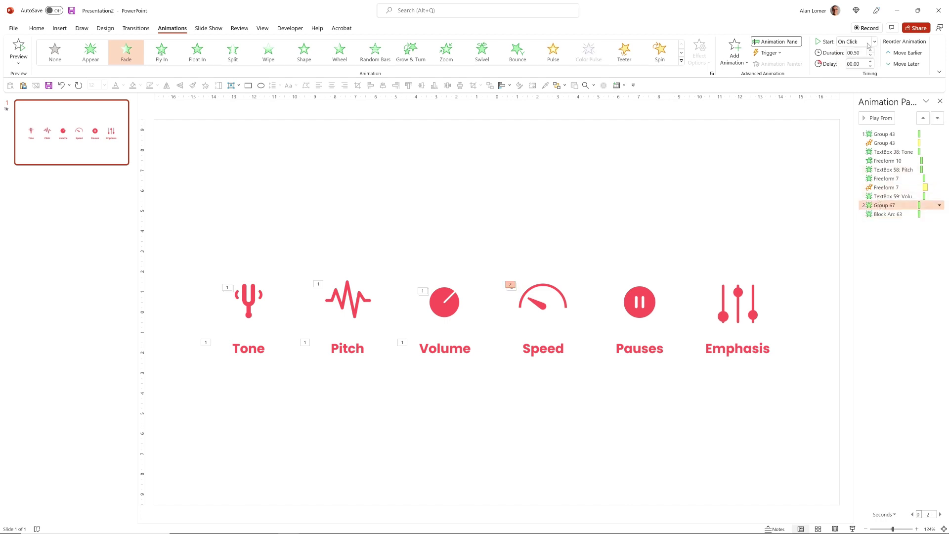
pyautogui.click(843, 43)
pyautogui.click(846, 74)
pyautogui.click(544, 303)
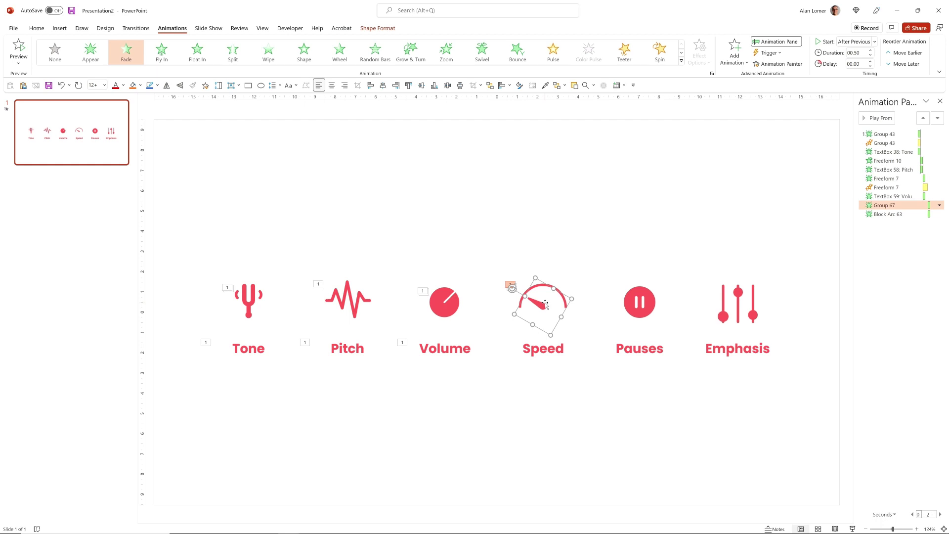
pyautogui.hotkey('ctrl', 'z')
# Step: Add a Spin emphasis to the Speed gauge, checking its Shape Fill colours without changing them
pyautogui.click(740, 59)
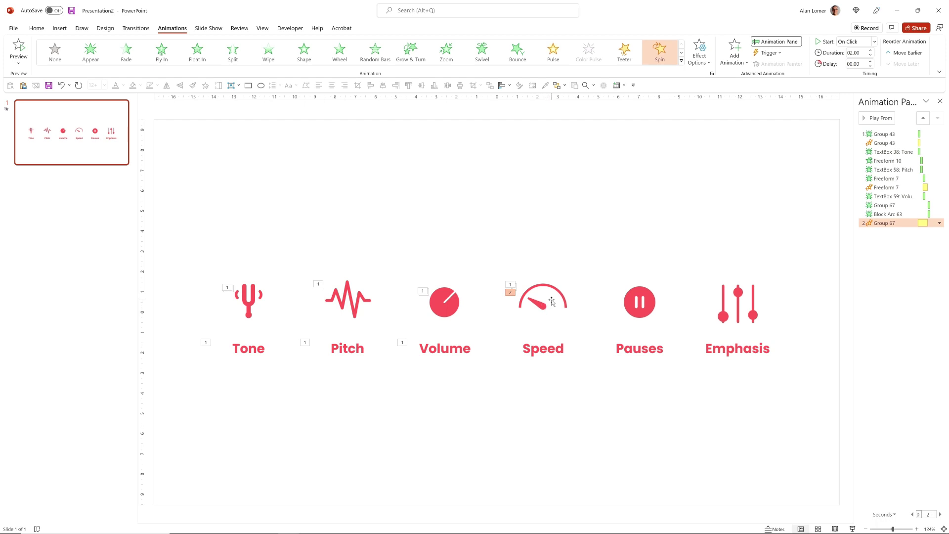
pyautogui.click(551, 302)
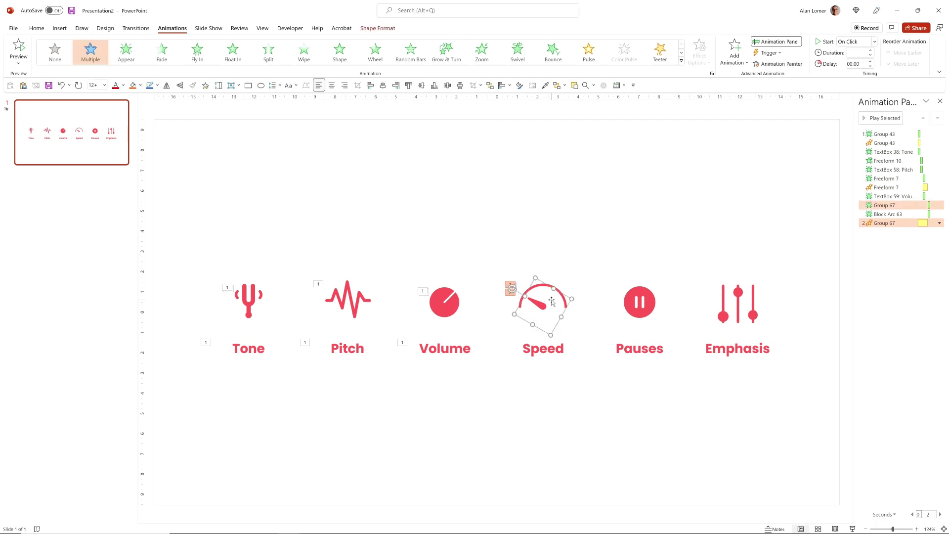
pyautogui.hotkey('alt', 'h')
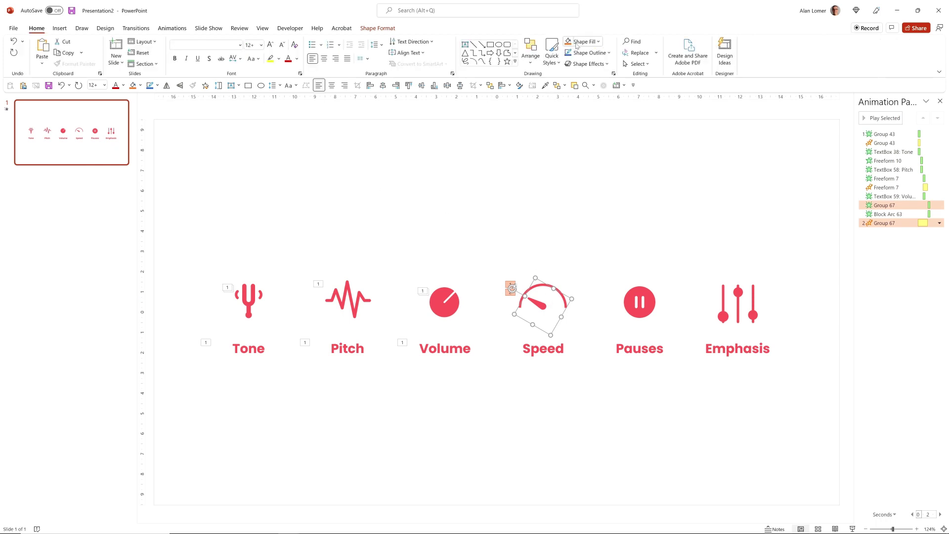
pyautogui.click(582, 42)
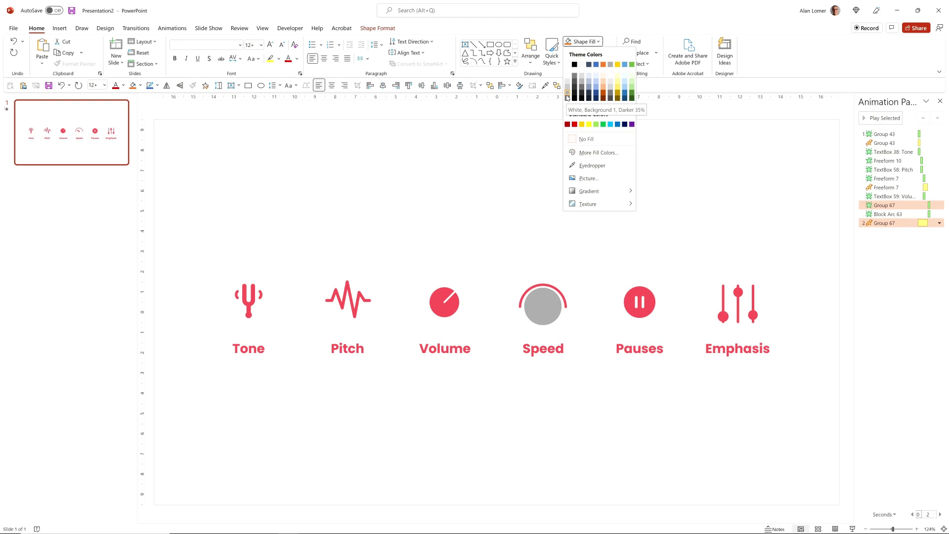
pyautogui.click(553, 177)
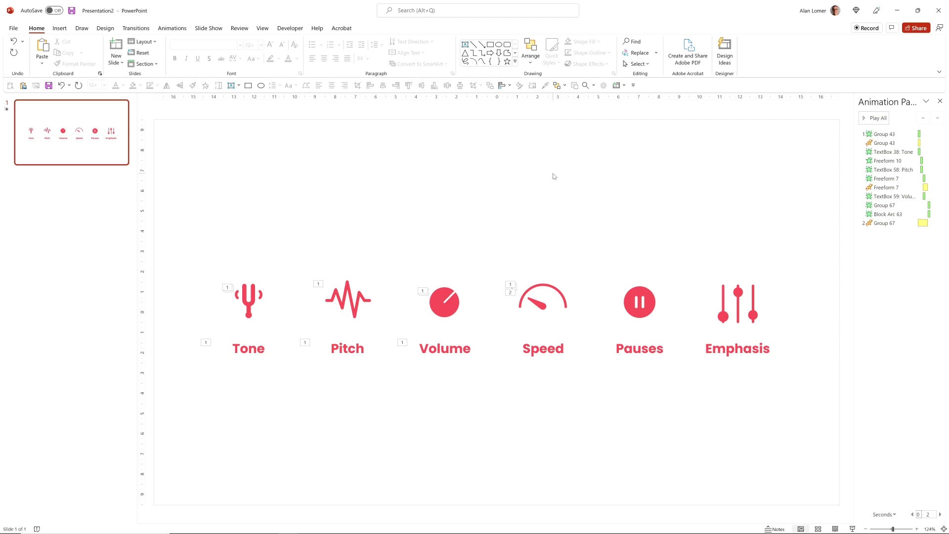
pyautogui.click(541, 306)
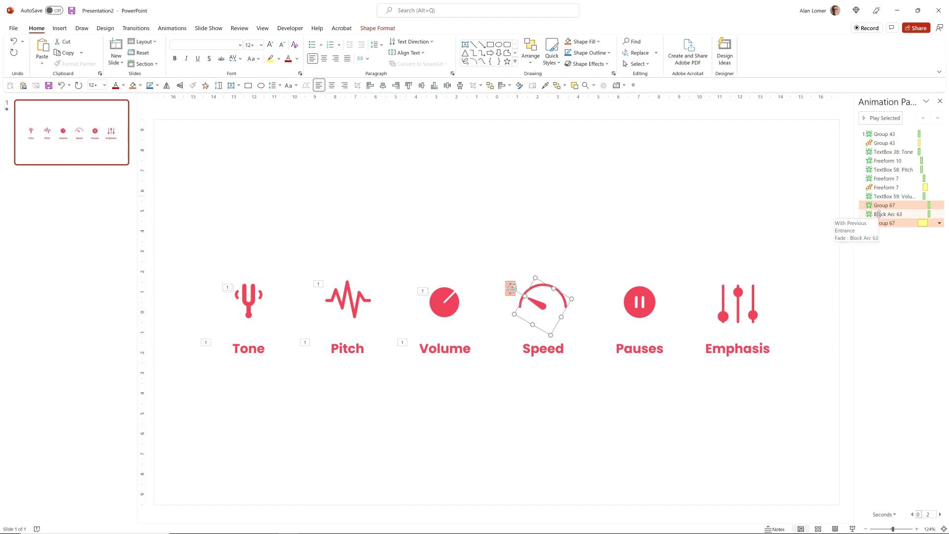
# Step: Set the Speed gauge's spin to start With Previous
pyautogui.click(853, 162)
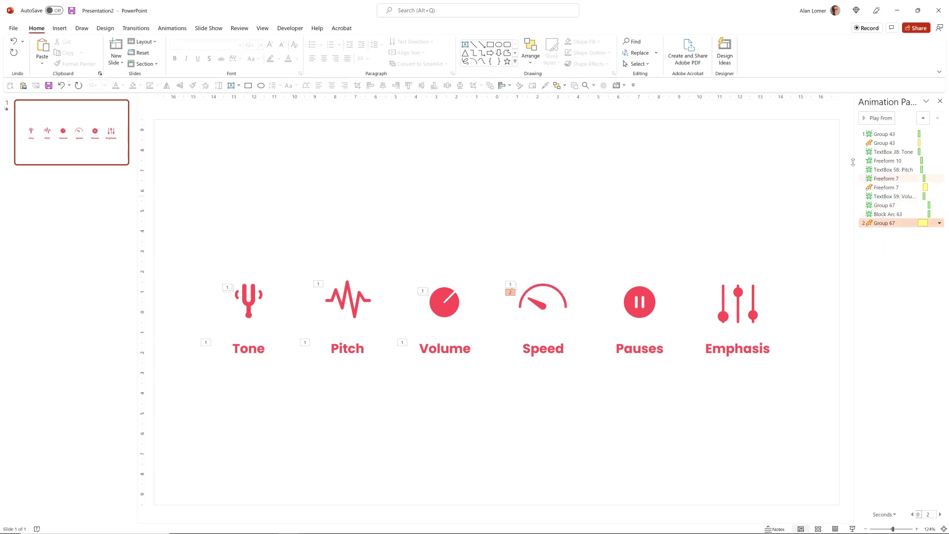
pyautogui.click(172, 28)
pyautogui.click(874, 42)
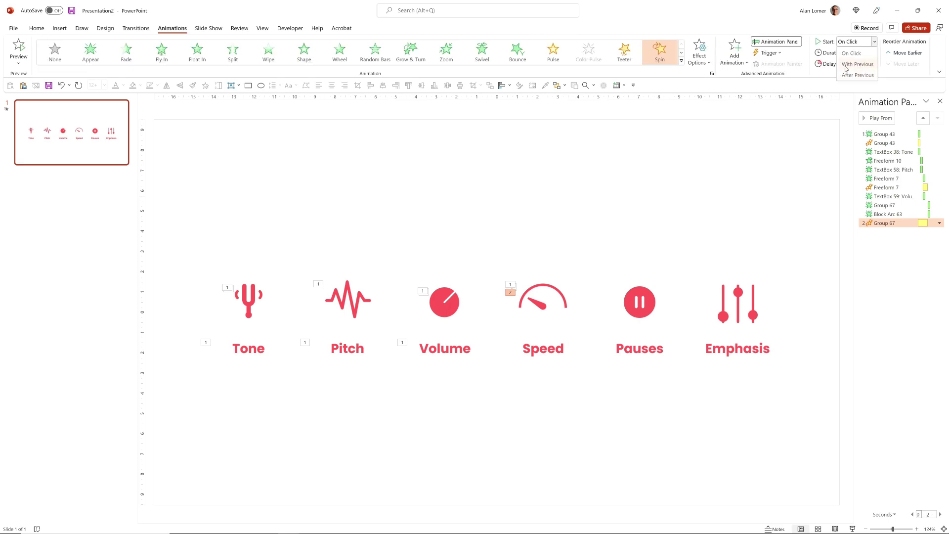
pyautogui.click(845, 65)
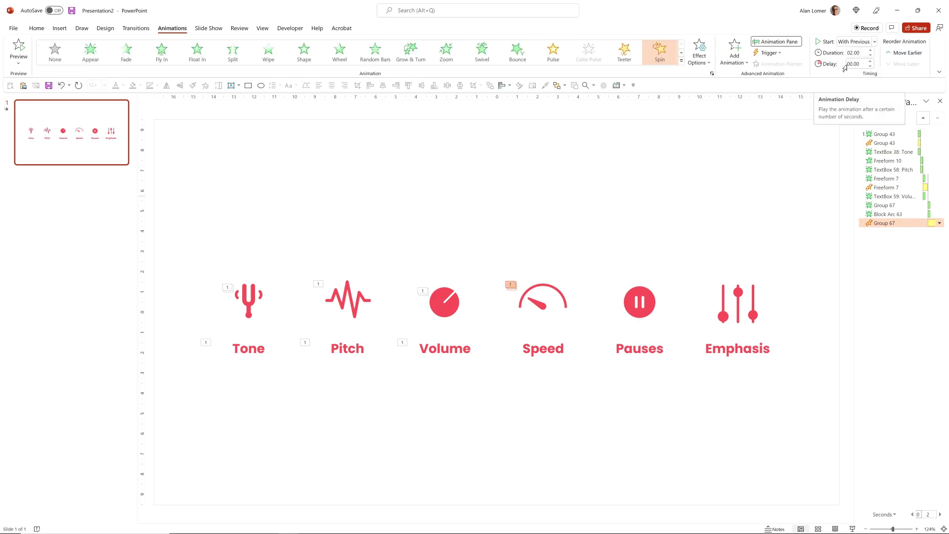
# Step: Set the spin to a custom 140° with a 0.5 bounce end and Auto-reverse
pyautogui.doubleClick(884, 223)
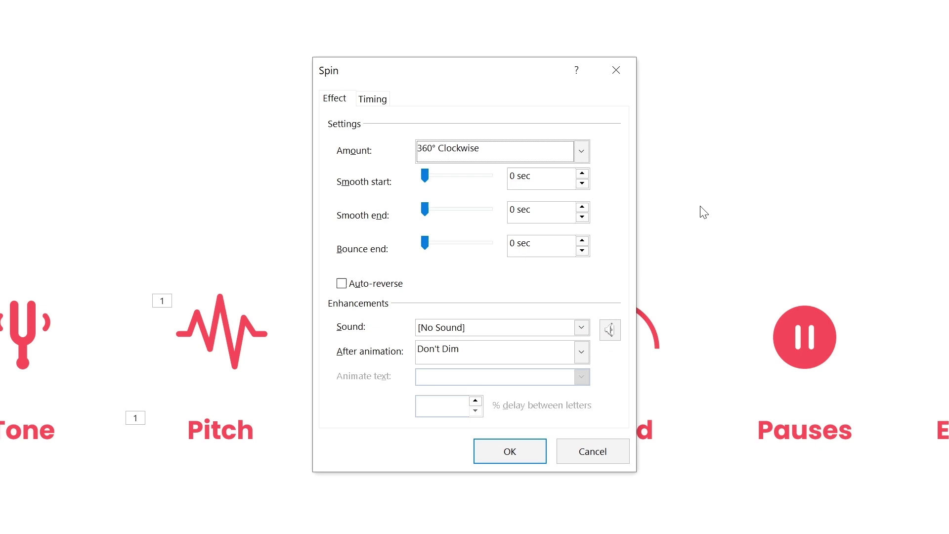
pyautogui.click(449, 151)
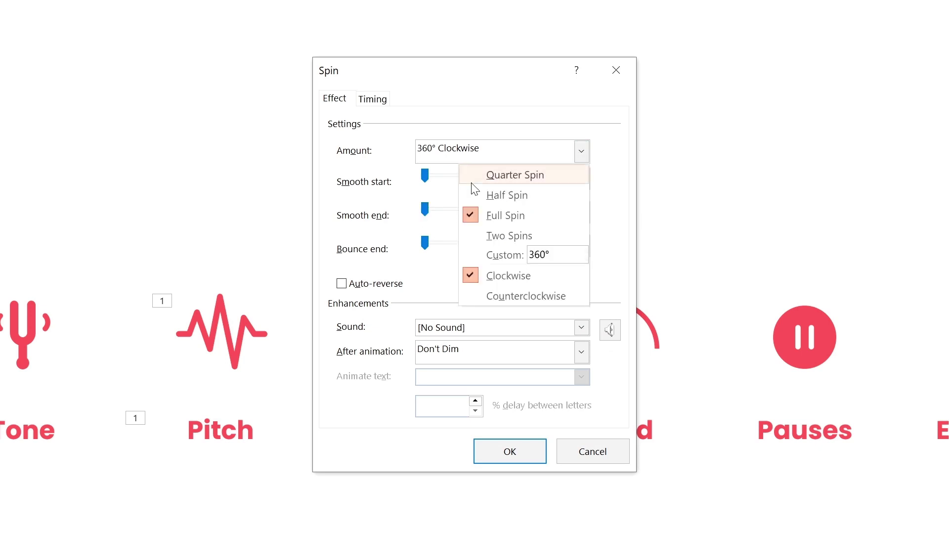
pyautogui.click(566, 254)
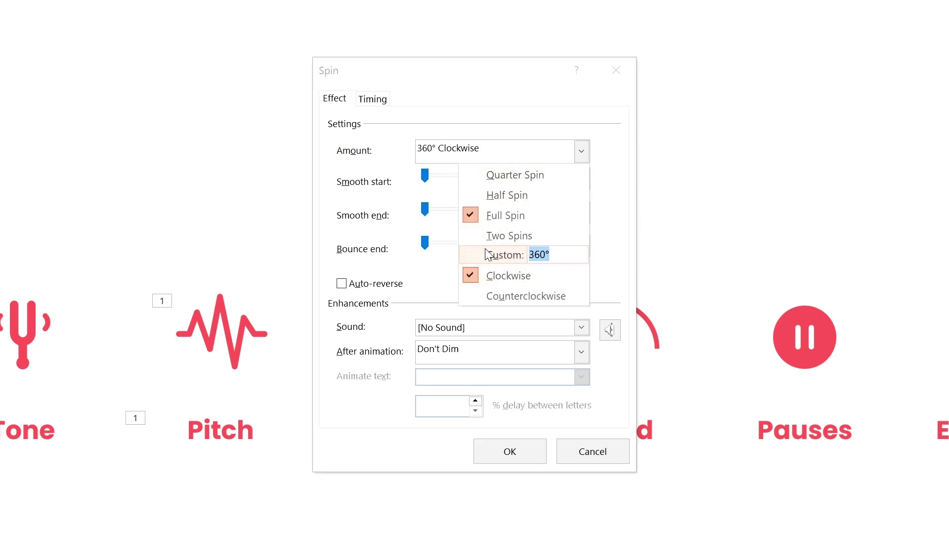
pyautogui.write('140')
pyautogui.press('Return')
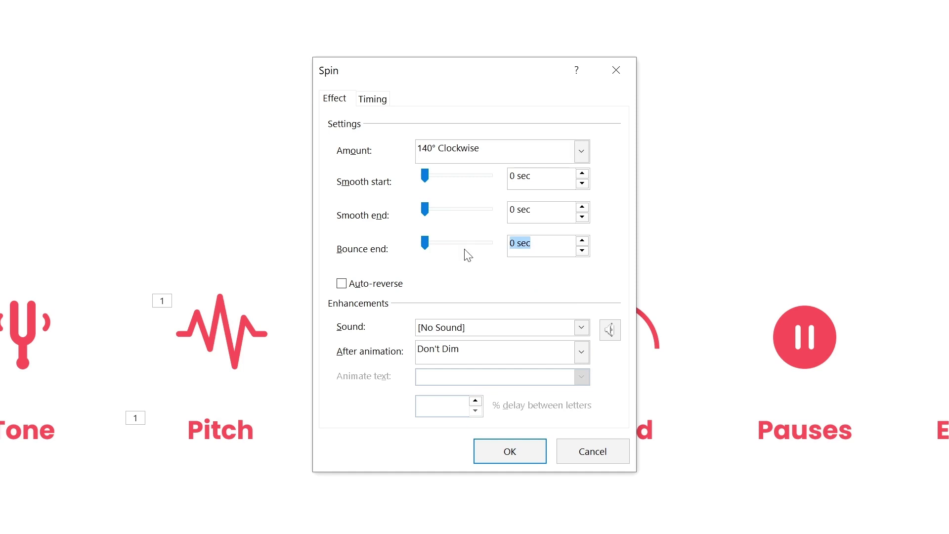
pyautogui.write('0.5')
pyautogui.click(344, 285)
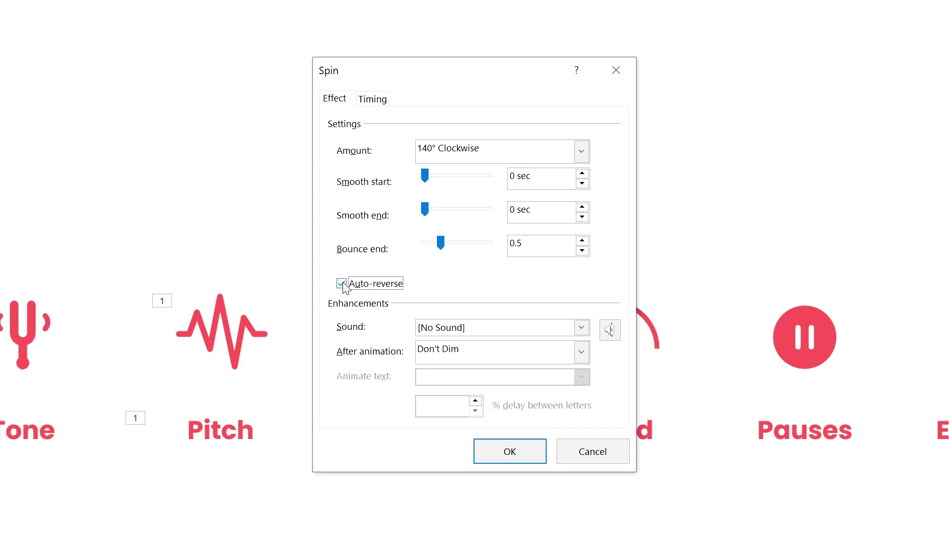
pyautogui.click(488, 452)
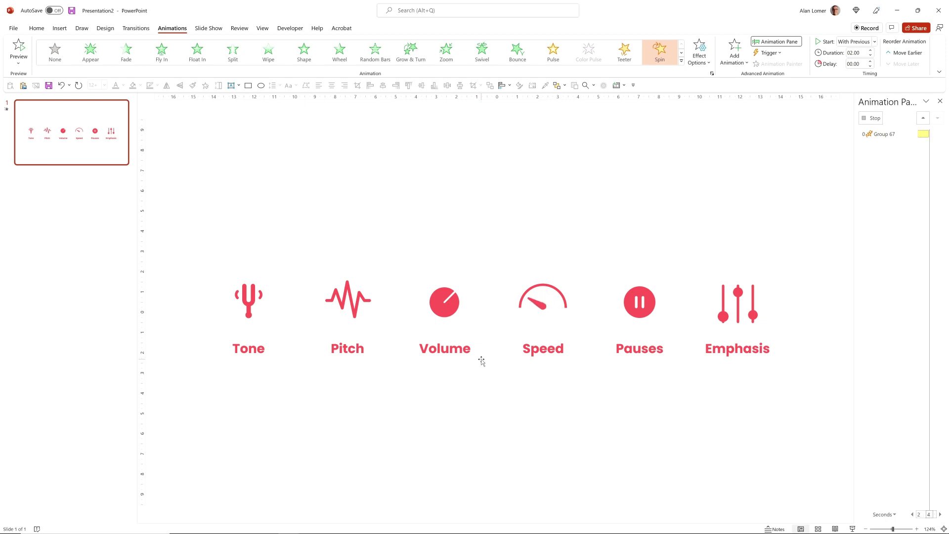
# Step: Set the Speed spin duration to 0.75 seconds and fade in the Speed label With Previous
pyautogui.click(870, 55)
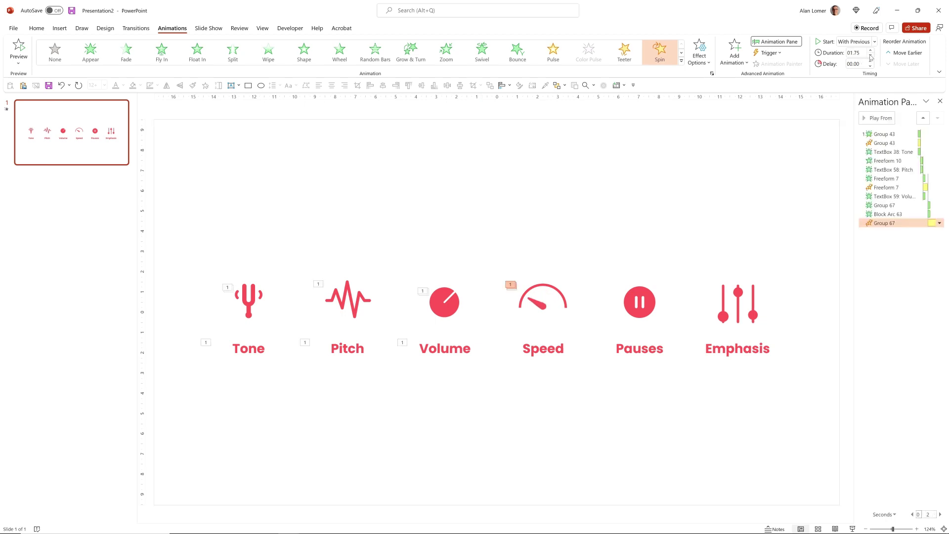
pyautogui.click(869, 50)
pyautogui.click(530, 348)
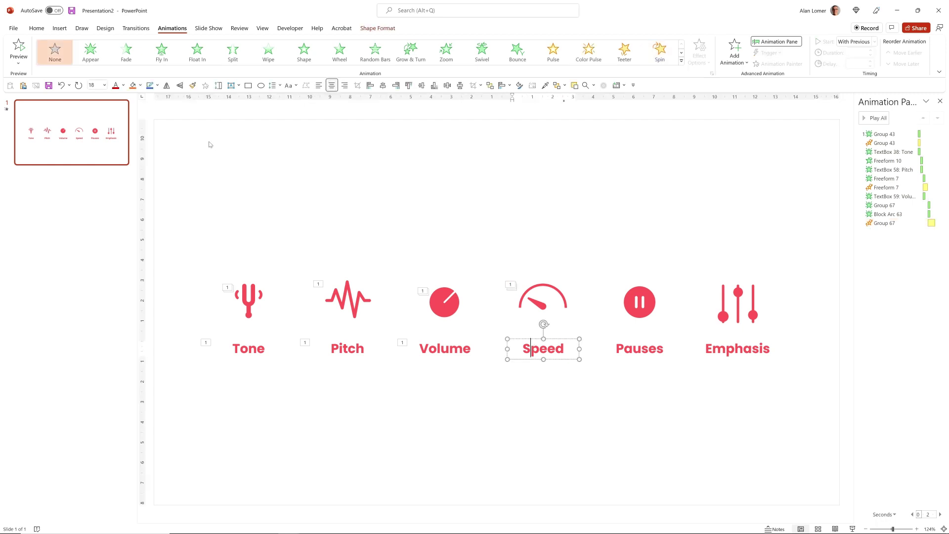
pyautogui.click(125, 49)
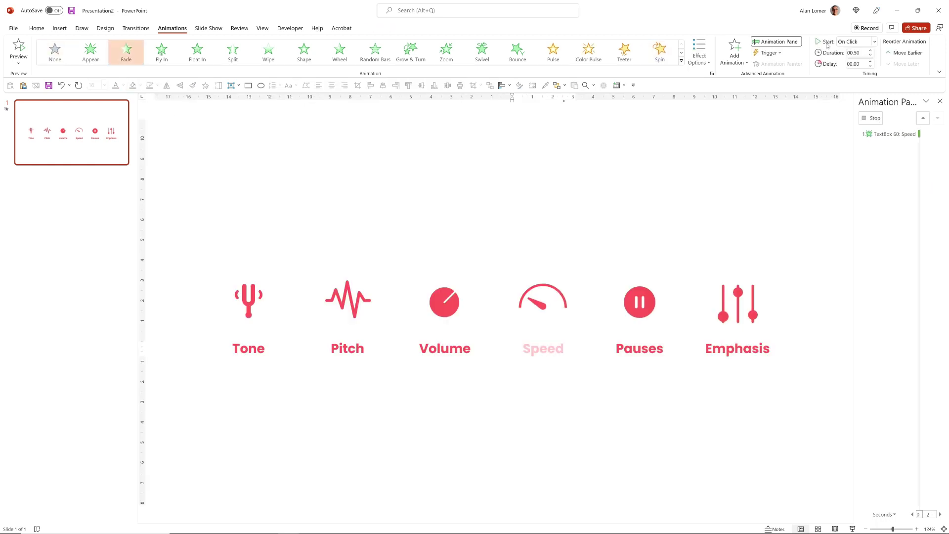
pyautogui.click(857, 46)
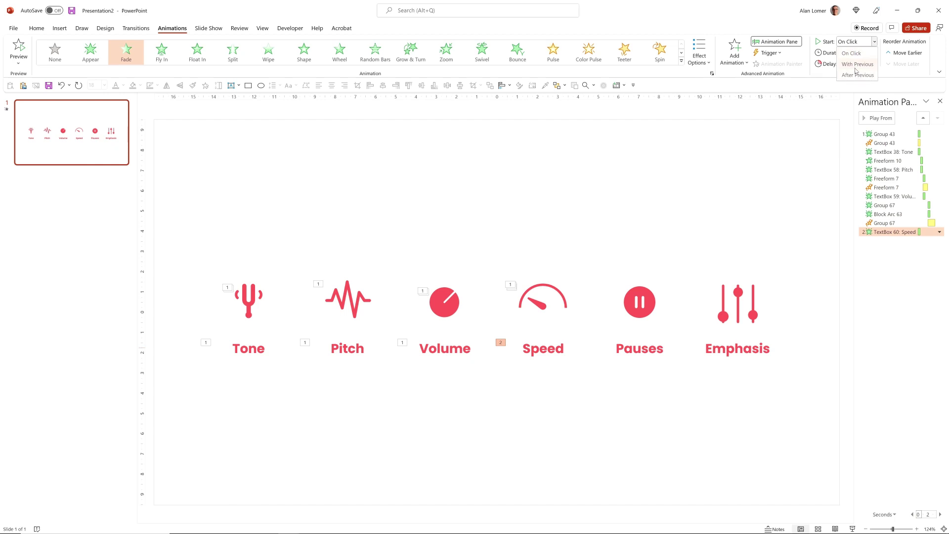
pyautogui.click(856, 64)
pyautogui.click(547, 183)
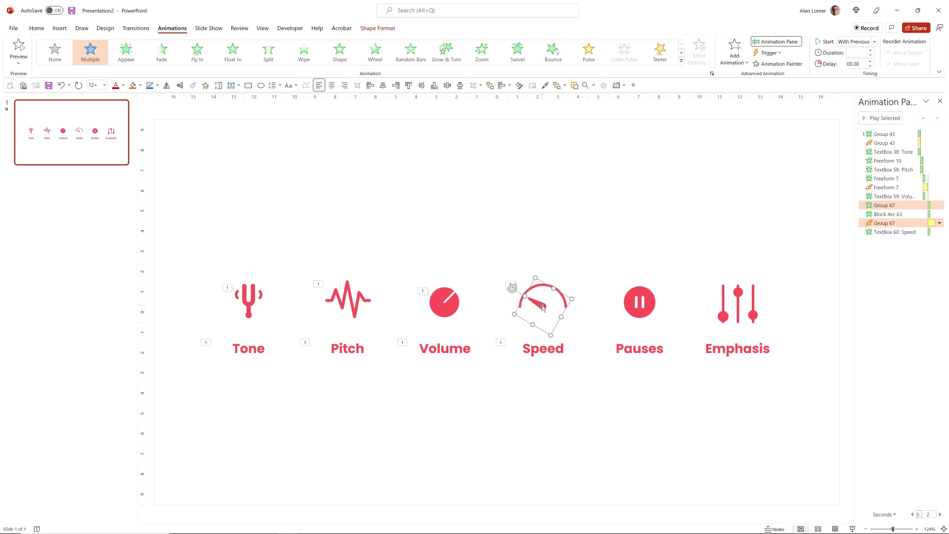
# Step: Reopen the Group 67 spin's effect options and set Bounce end to 0.5 seconds
pyautogui.doubleClick(882, 223)
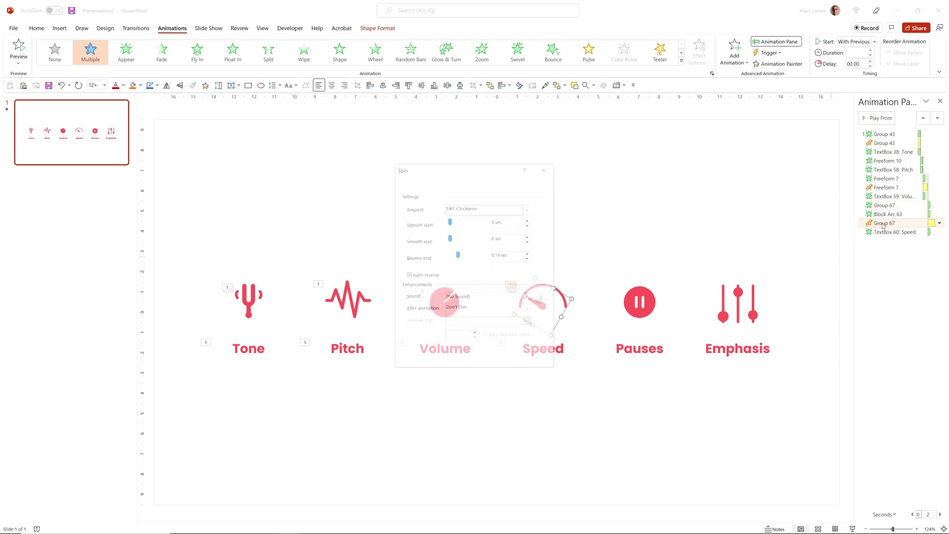
pyautogui.click(457, 255)
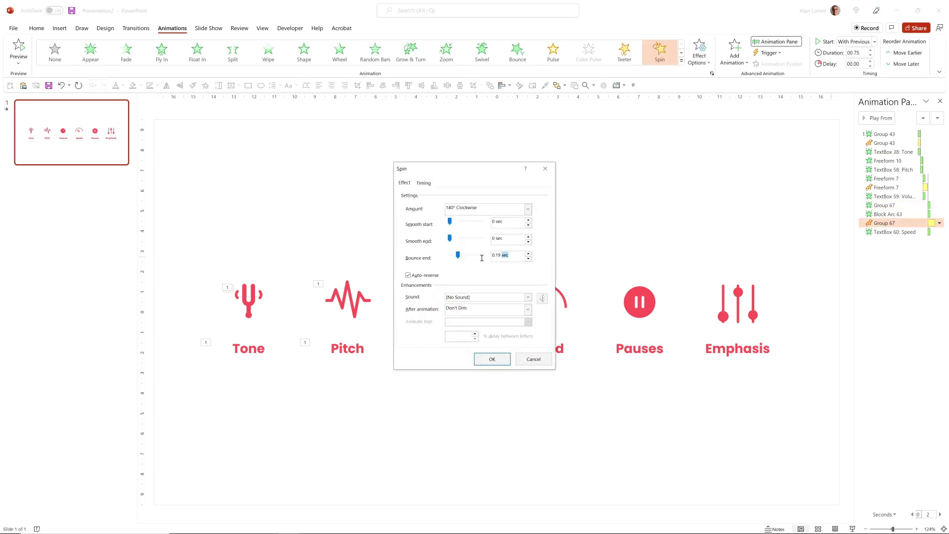
pyautogui.write('.5')
pyautogui.press('Tab')
pyautogui.click(484, 363)
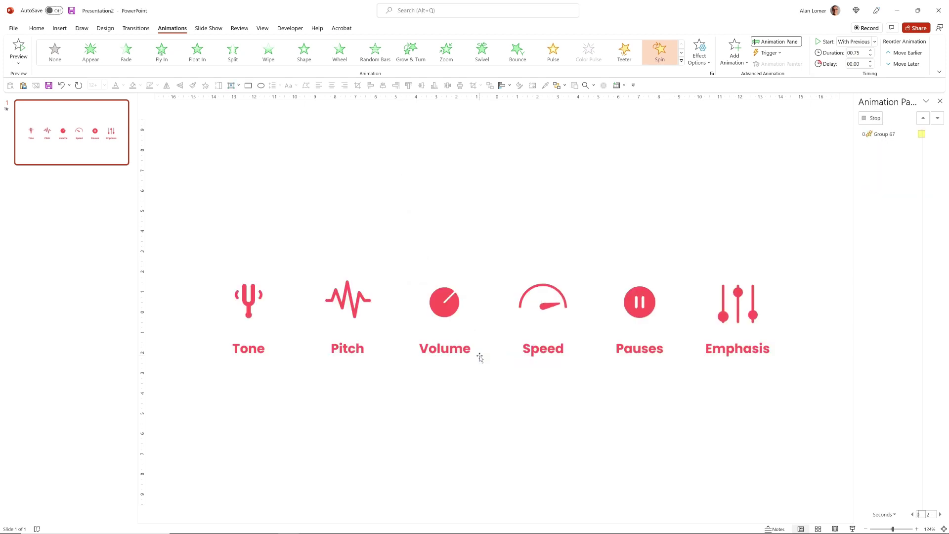
pyautogui.click(583, 254)
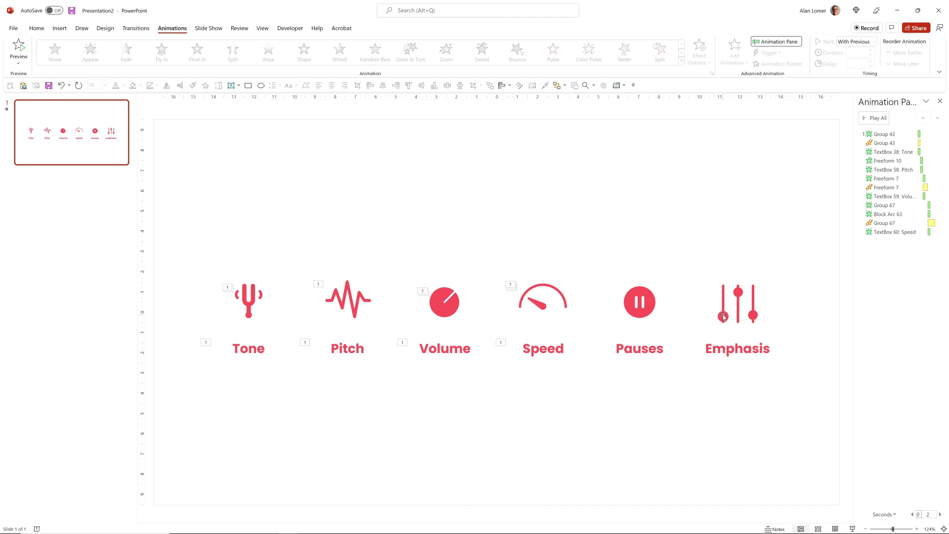
# Step: Give the Pauses icon a Fade entrance starting After Previous, plus a Grow/Shrink emphasis
pyautogui.click(640, 288)
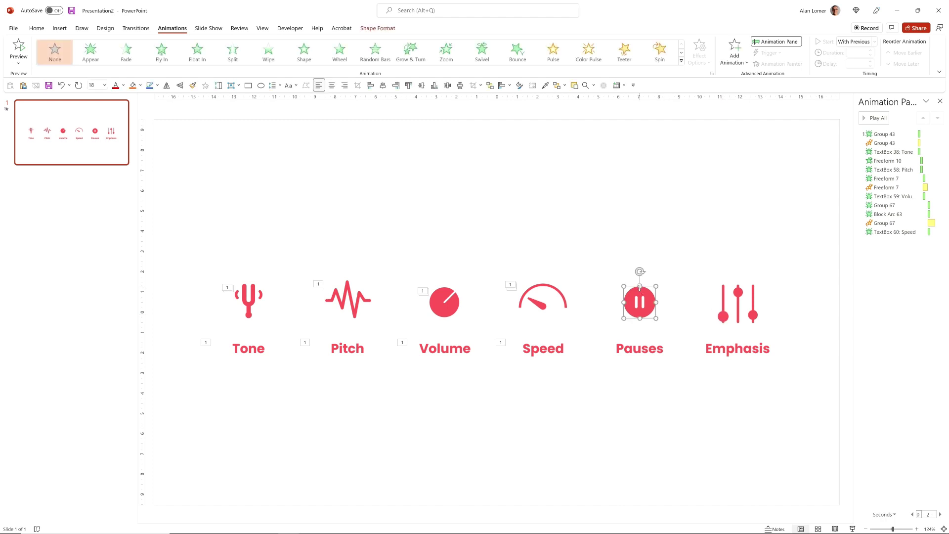
pyautogui.click(126, 53)
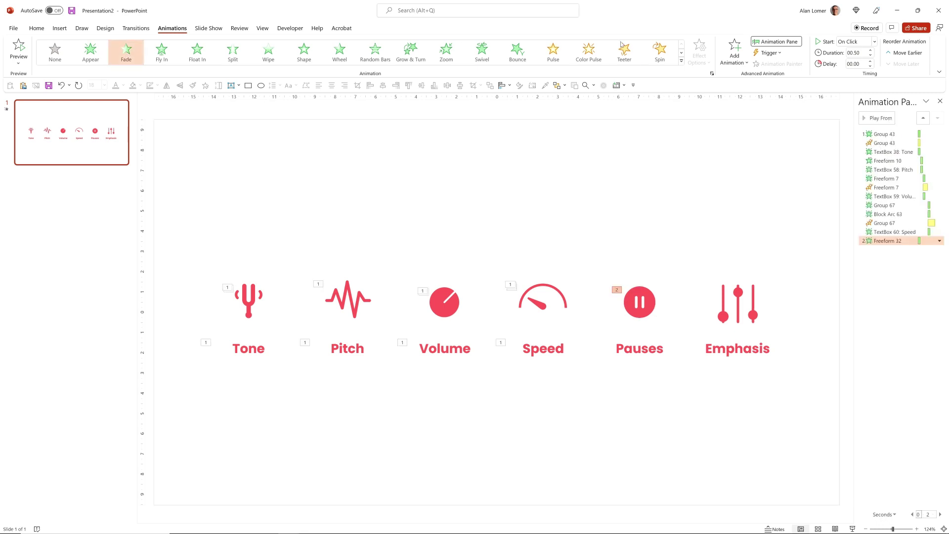
pyautogui.click(736, 58)
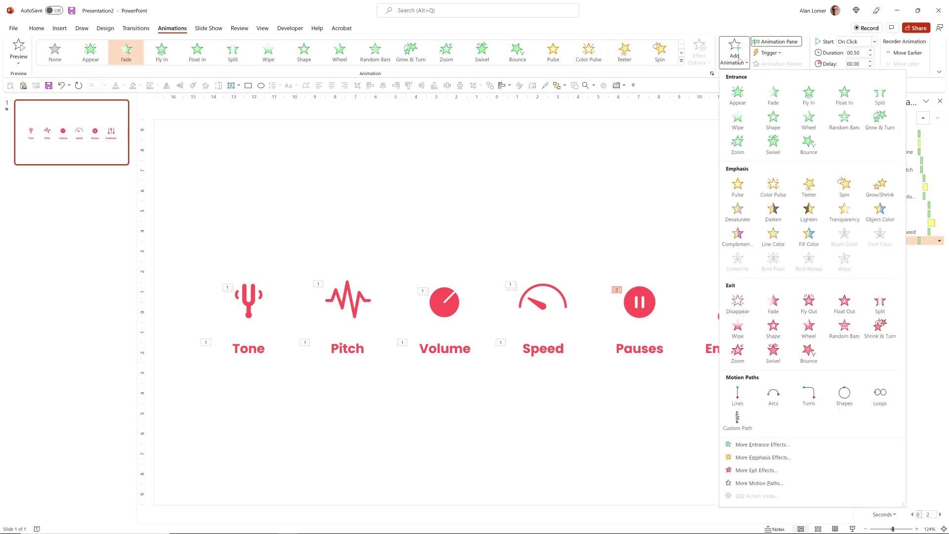
pyautogui.click(879, 188)
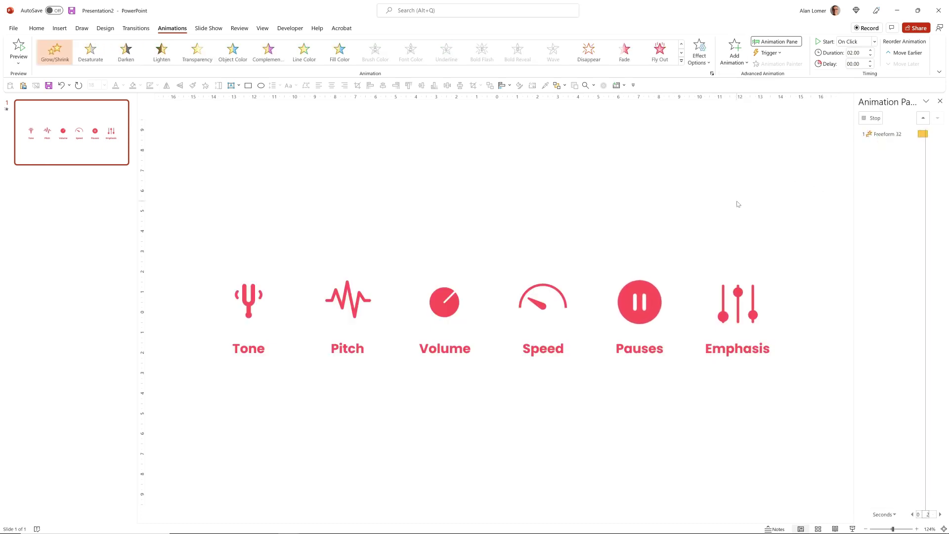
pyautogui.click(850, 45)
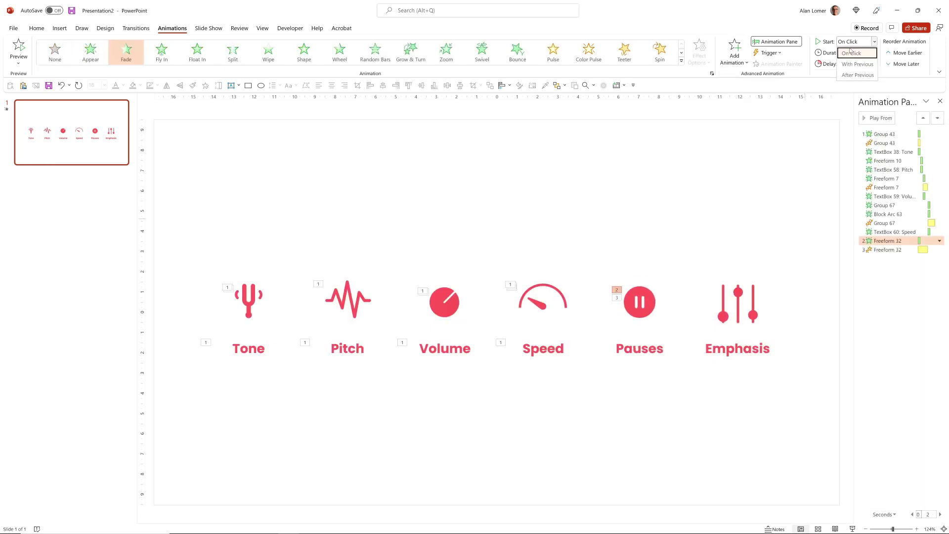
pyautogui.click(854, 75)
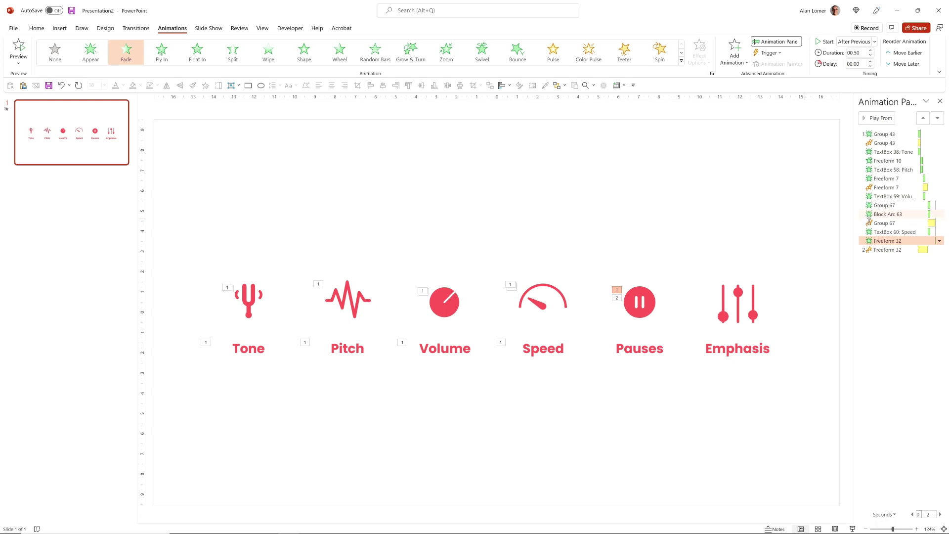
# Step: Set the Pauses Grow/Shrink to start With Previous with a 0.50-second duration
pyautogui.click(884, 249)
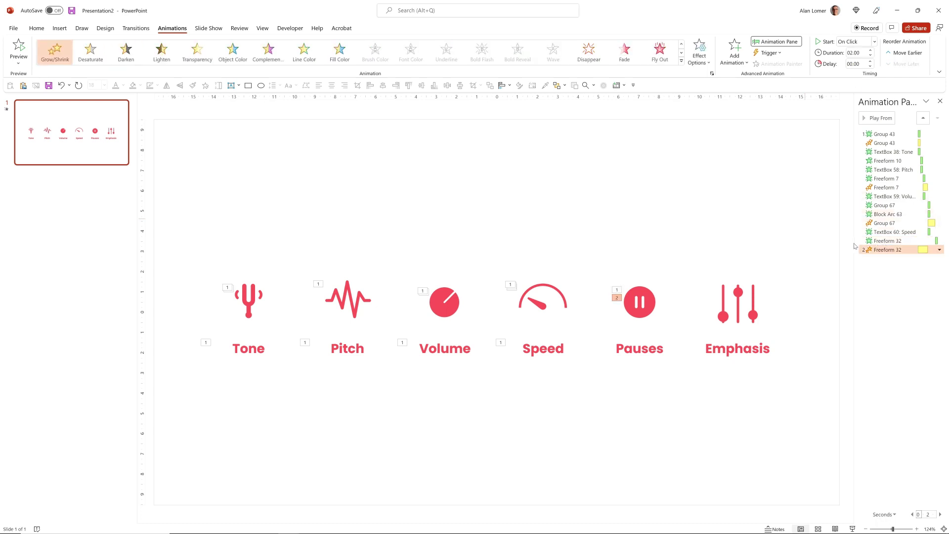
pyautogui.click(848, 43)
pyautogui.click(851, 66)
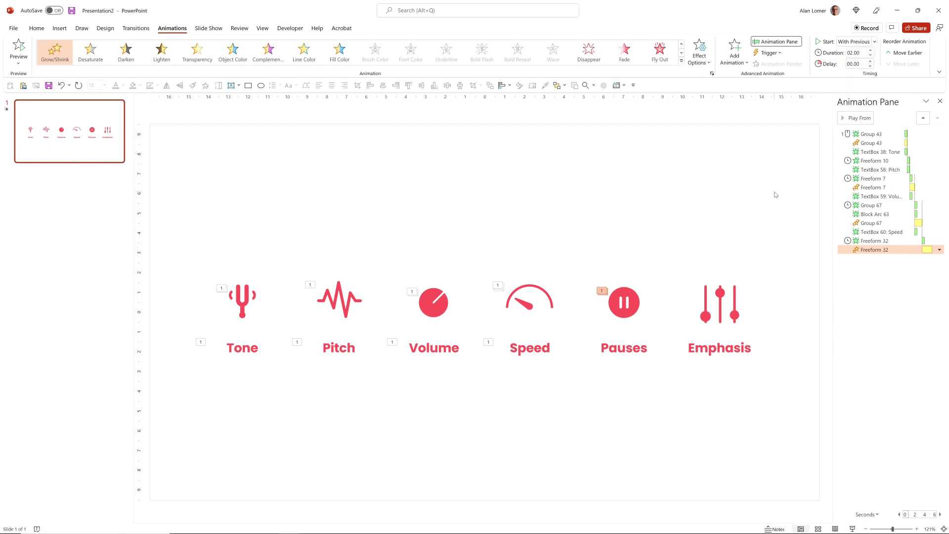
pyautogui.click(871, 58)
pyautogui.click(870, 58)
pyautogui.click(870, 57)
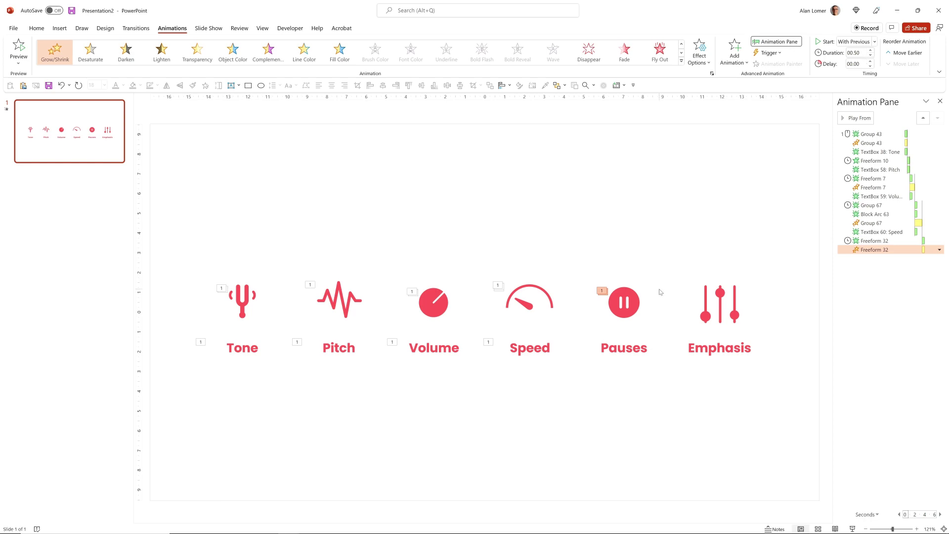
# Step: Set the Pauses Grow/Shrink size to a custom 90% with Auto-reverse enabled
pyautogui.doubleClick(871, 249)
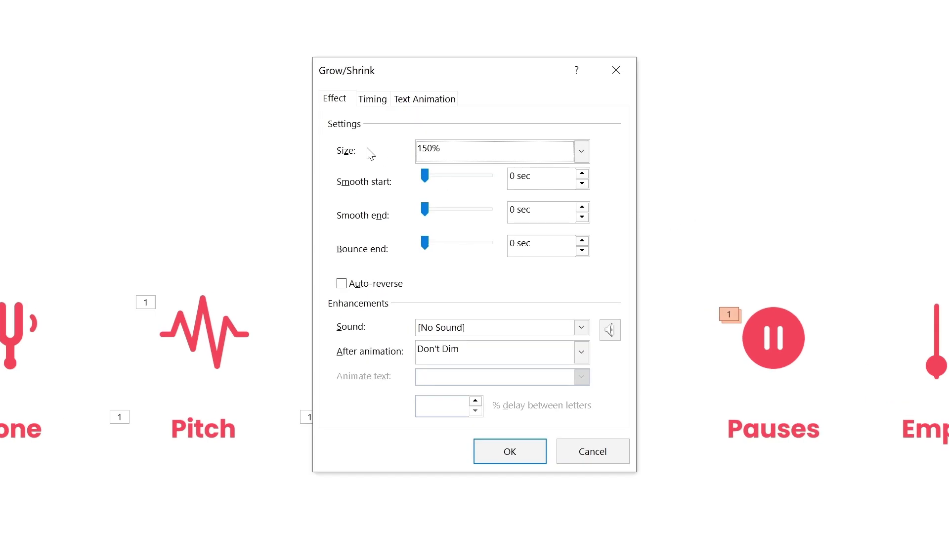
pyautogui.click(454, 161)
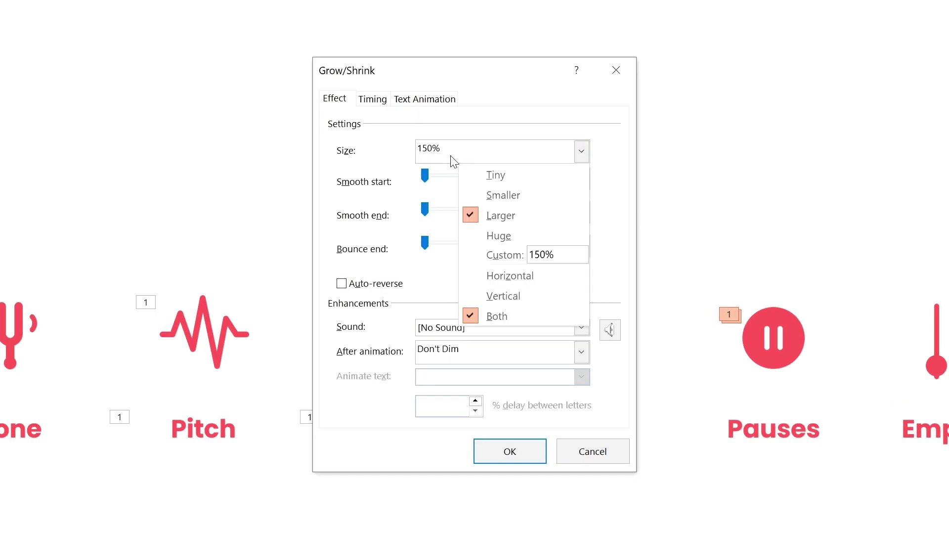
pyautogui.click(559, 254)
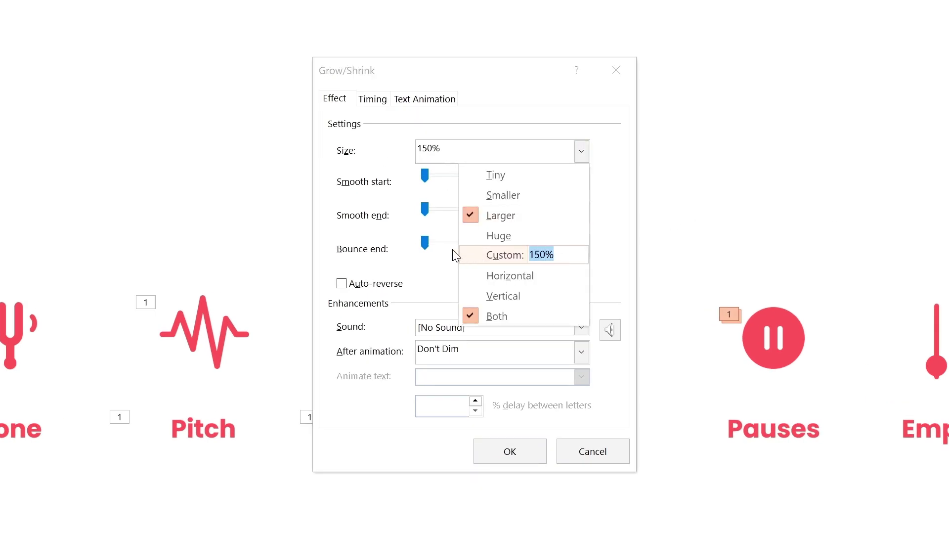
pyautogui.write('90')
pyautogui.press('Return')
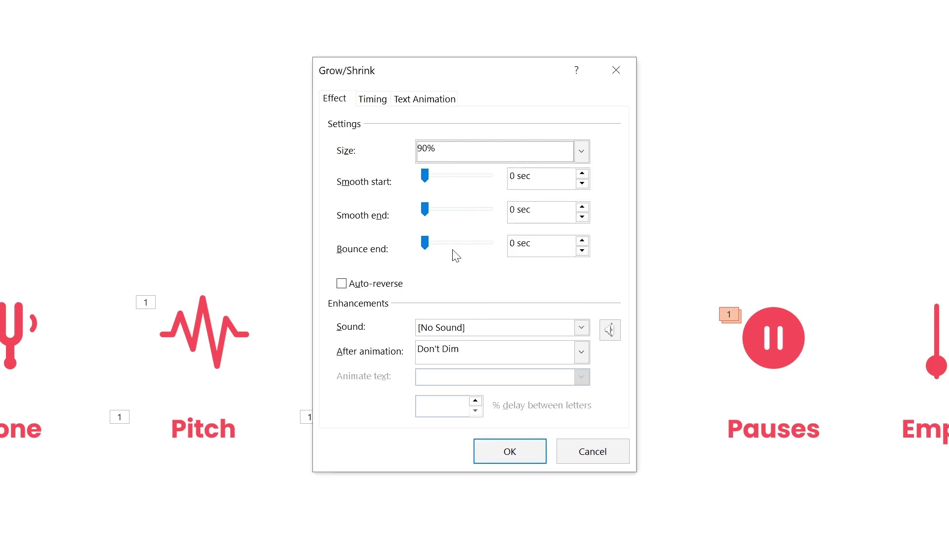
pyautogui.click(341, 284)
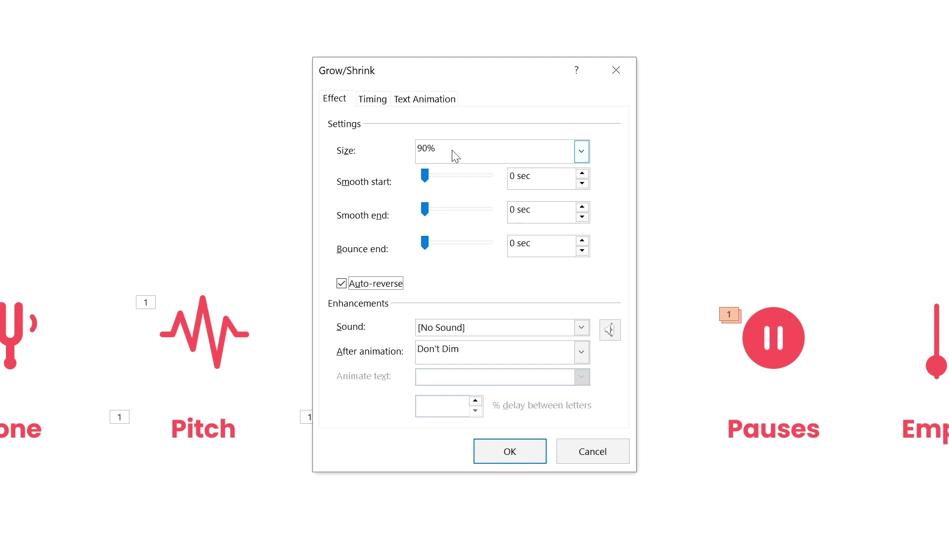
pyautogui.click(509, 451)
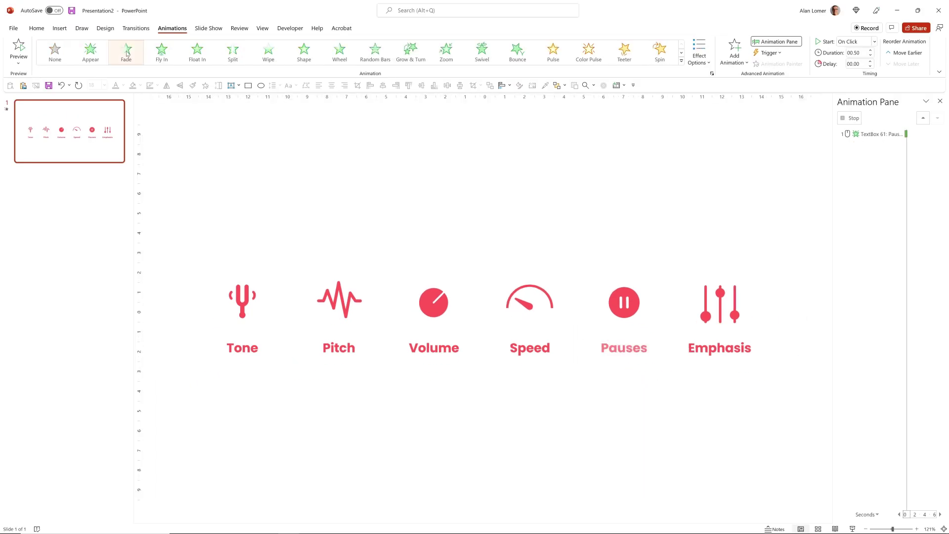
# Step: Give the Pauses label a Fade entrance starting With Previous
pyautogui.click(126, 52)
pyautogui.click(874, 42)
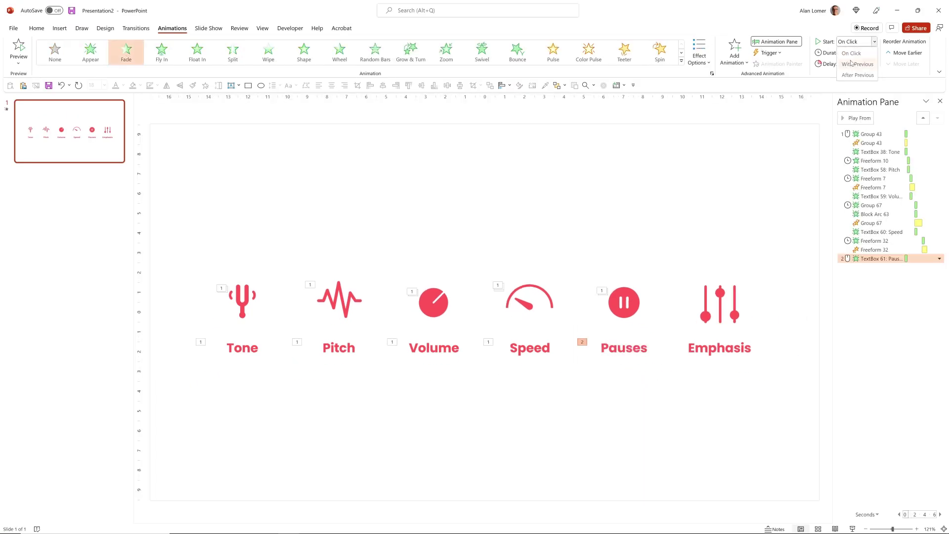
pyautogui.click(852, 64)
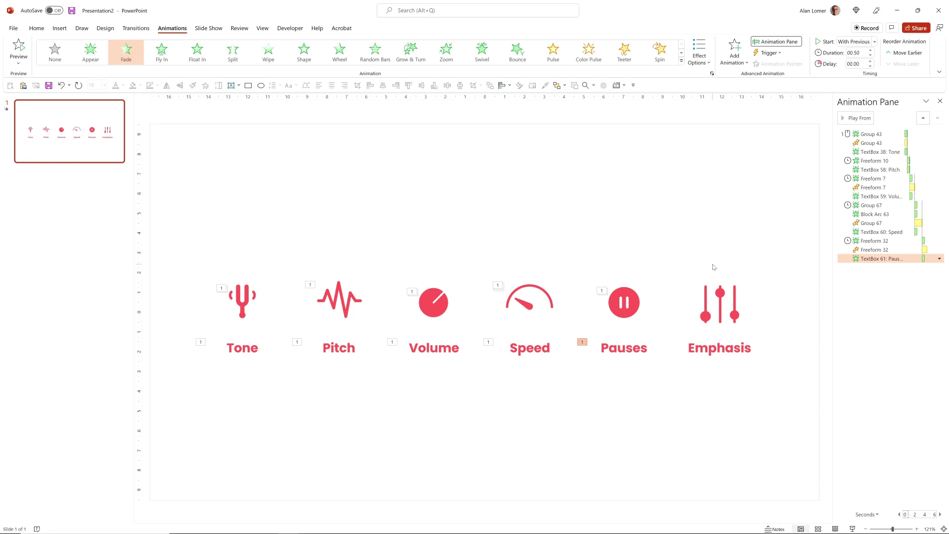
# Step: Fade in the three Emphasis slider lines together, starting After Previous
pyautogui.click(707, 288)
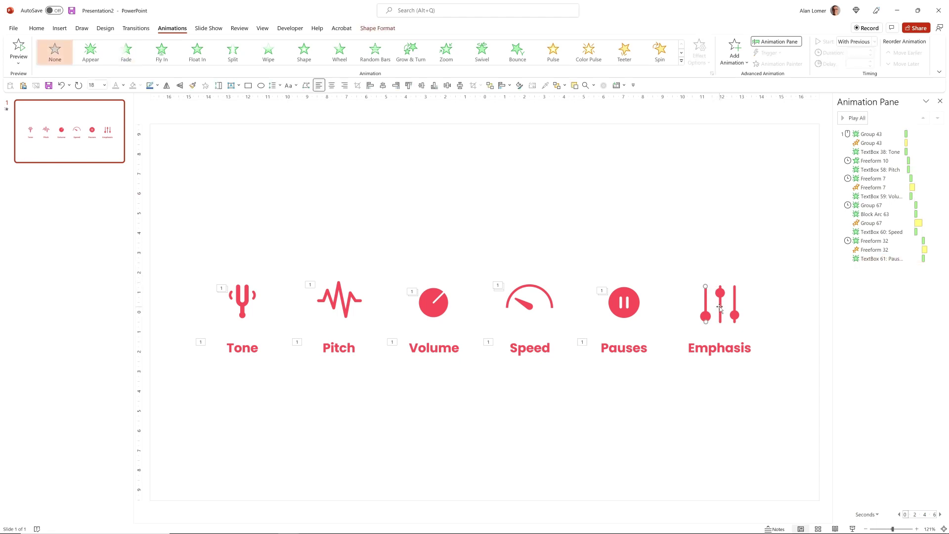
pyautogui.keyDown('shift'); pyautogui.click(720, 307); pyautogui.keyUp('shift')
pyautogui.keyDown('shift'); pyautogui.click(734, 301); pyautogui.keyUp('shift')
pyautogui.click(123, 58)
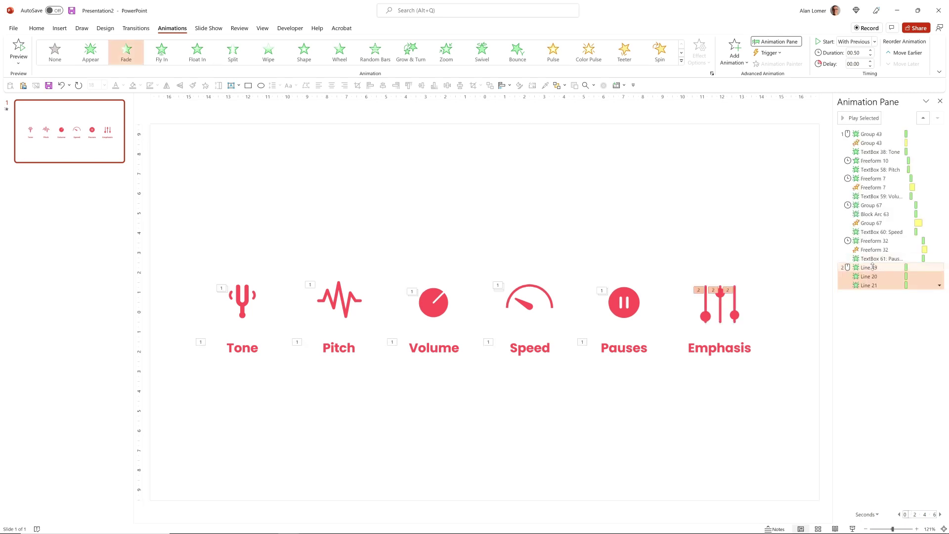
pyautogui.click(848, 43)
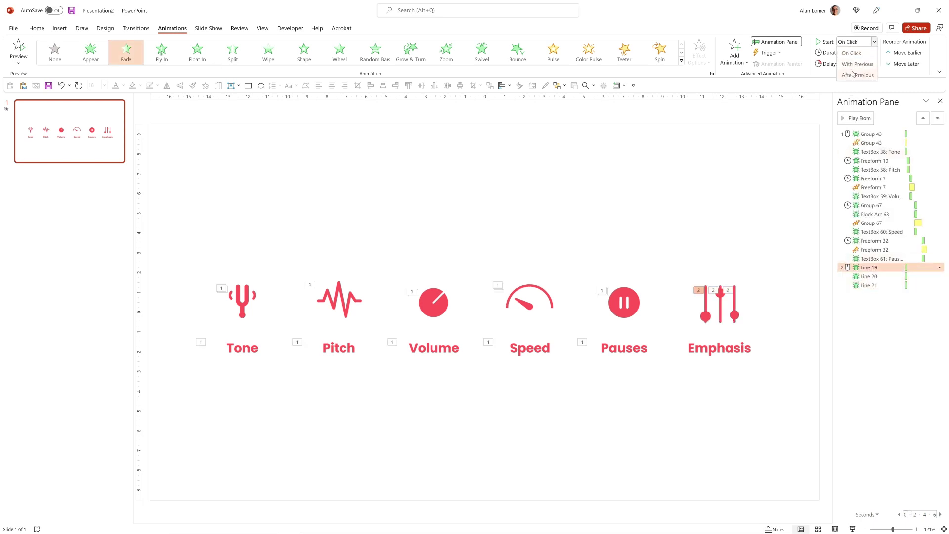
pyautogui.click(853, 74)
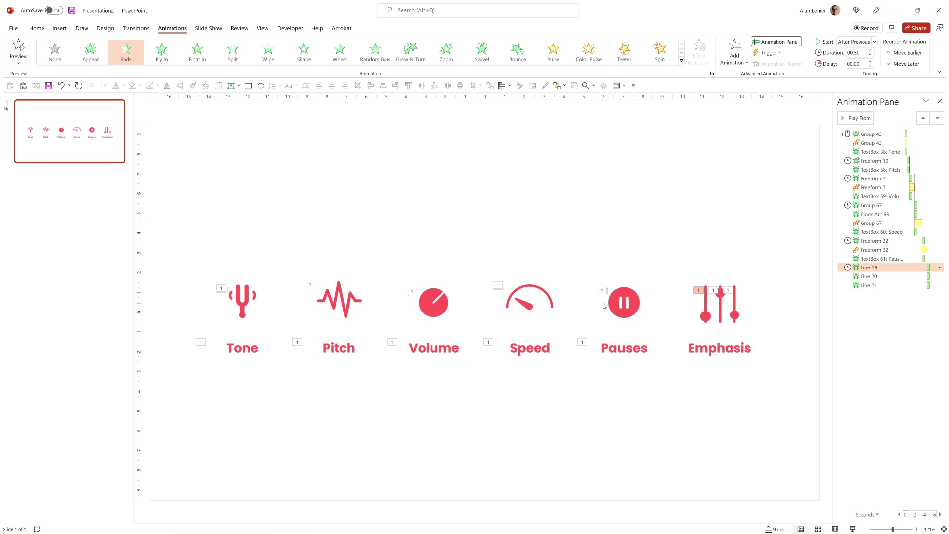
pyautogui.click(706, 317)
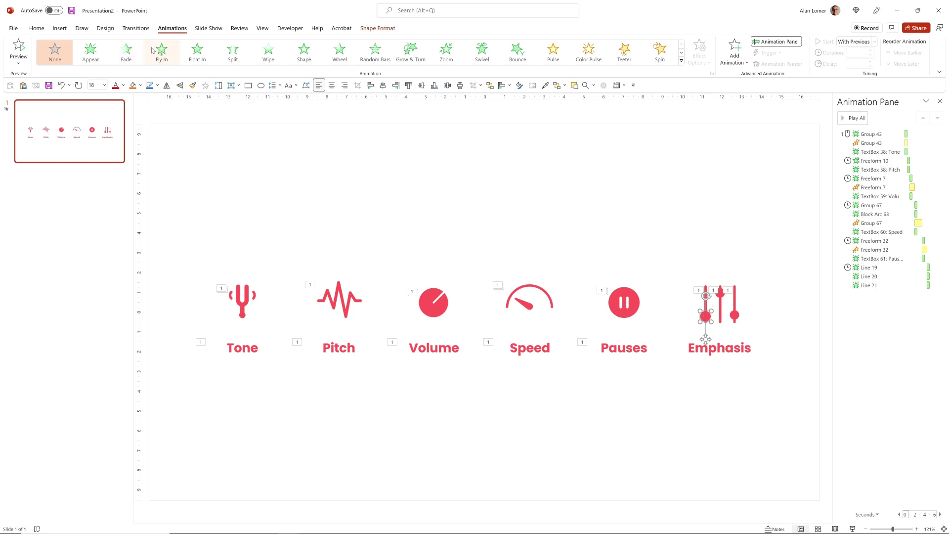
# Step: Give the left slider knob a Fade entrance starting After Previous
pyautogui.click(124, 52)
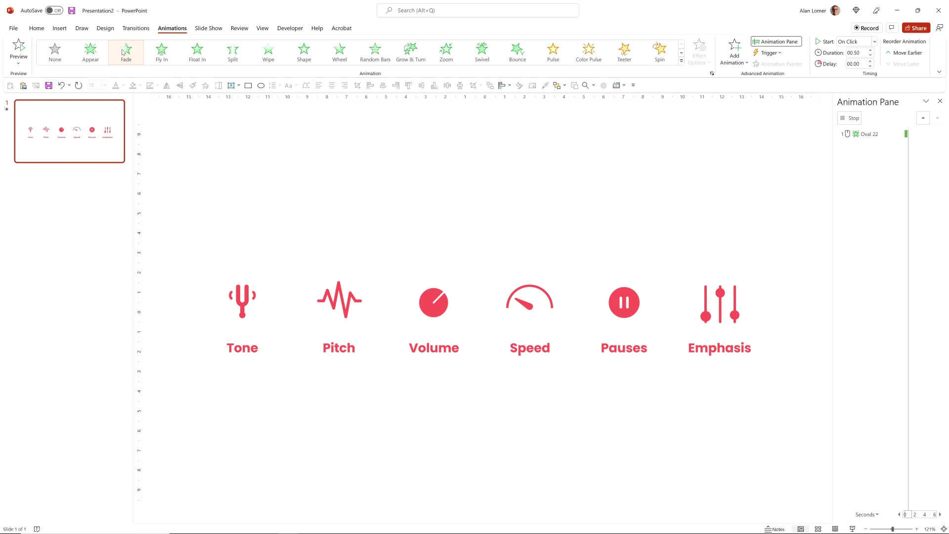
pyautogui.click(846, 43)
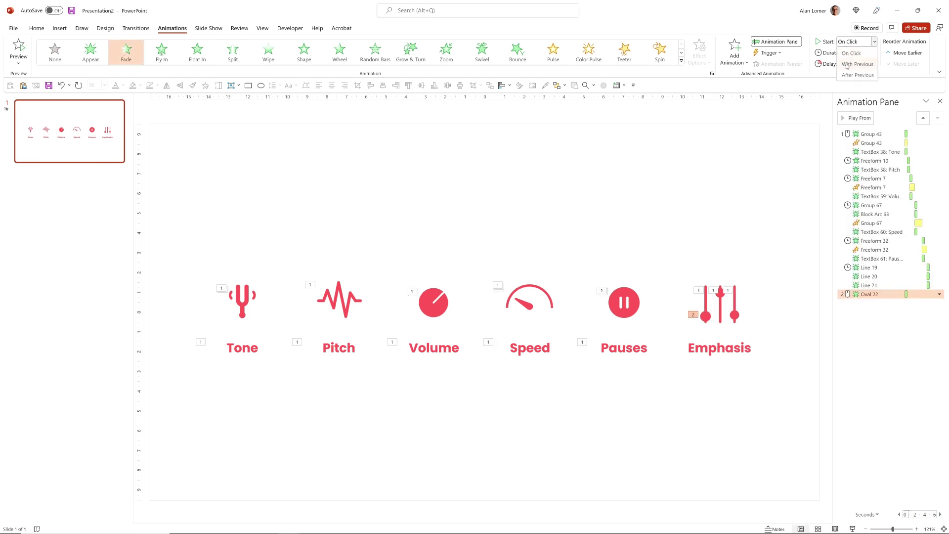
pyautogui.click(849, 75)
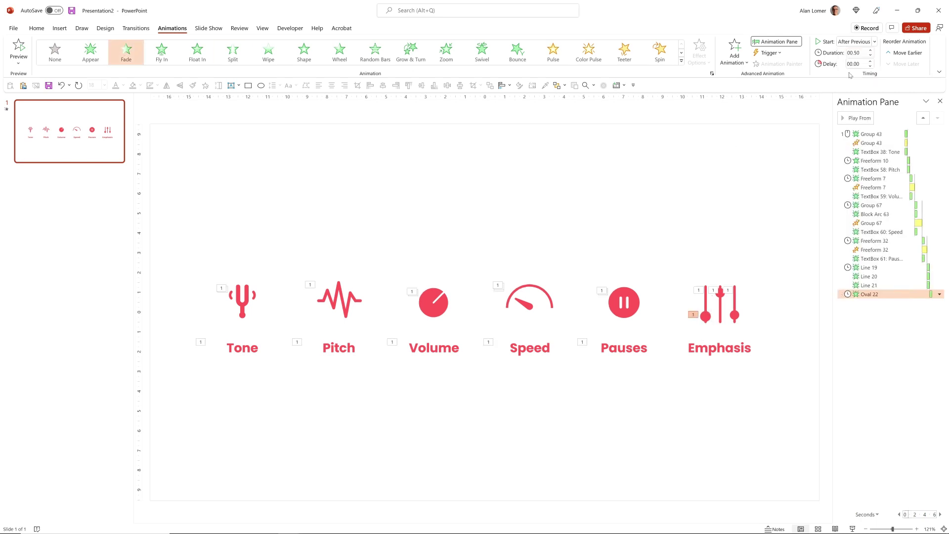
pyautogui.click(732, 56)
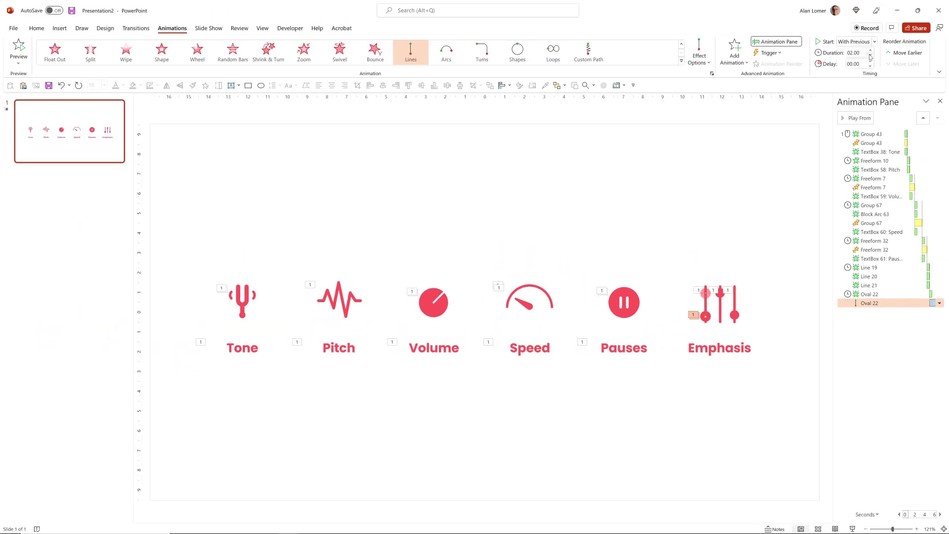
# Step: Set the left knob's motion path to a 0-second smooth start and 1.5-second smooth end
pyautogui.moveTo(869, 303); pyautogui.dragTo(871, 295)
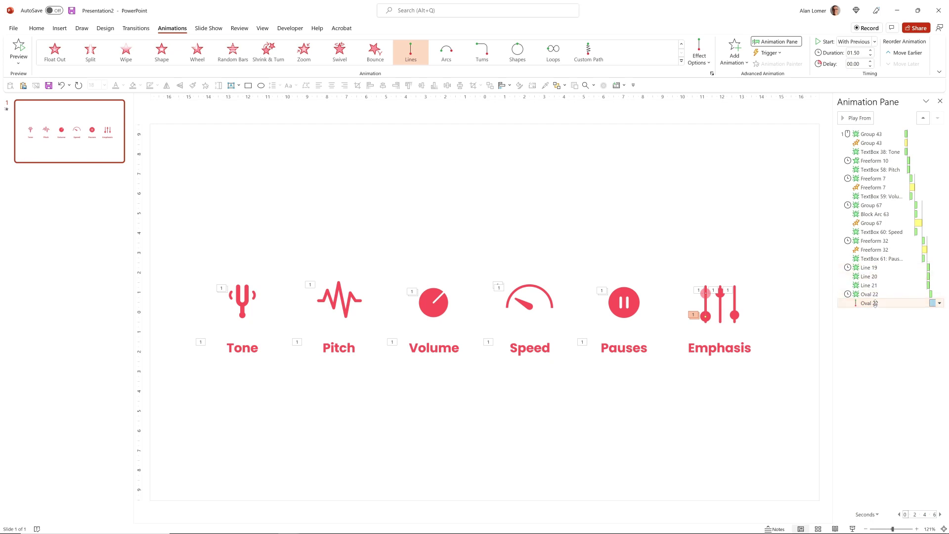
pyautogui.doubleClick(870, 303)
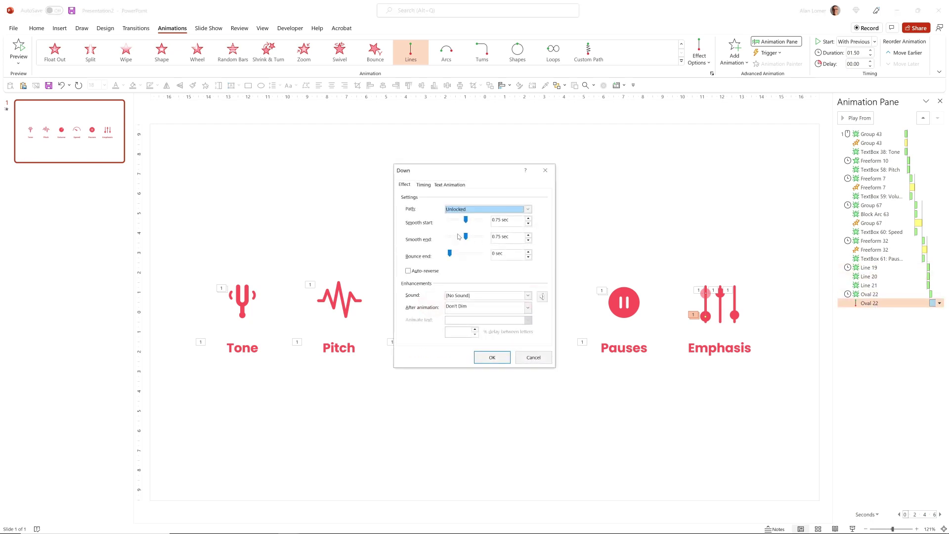
pyautogui.moveTo(465, 238); pyautogui.dragTo(482, 238)
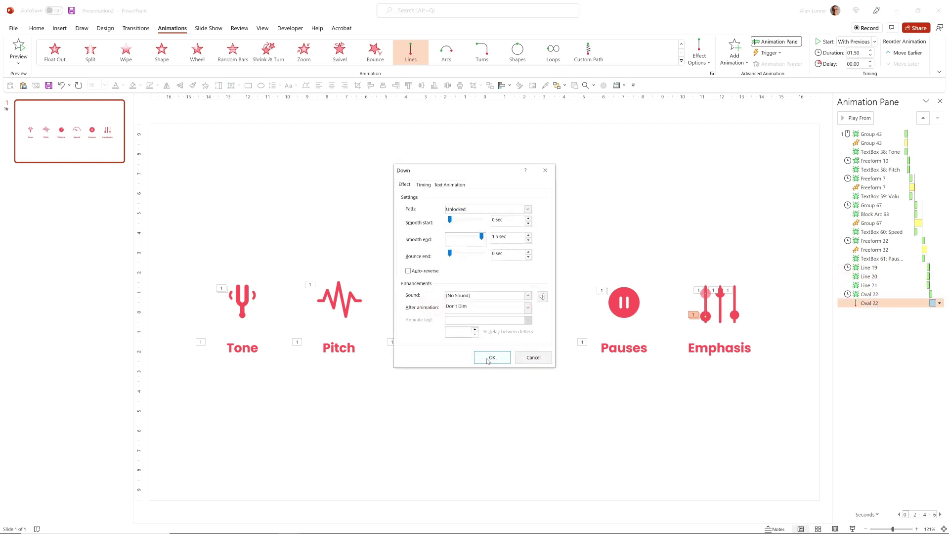
pyautogui.click(491, 357)
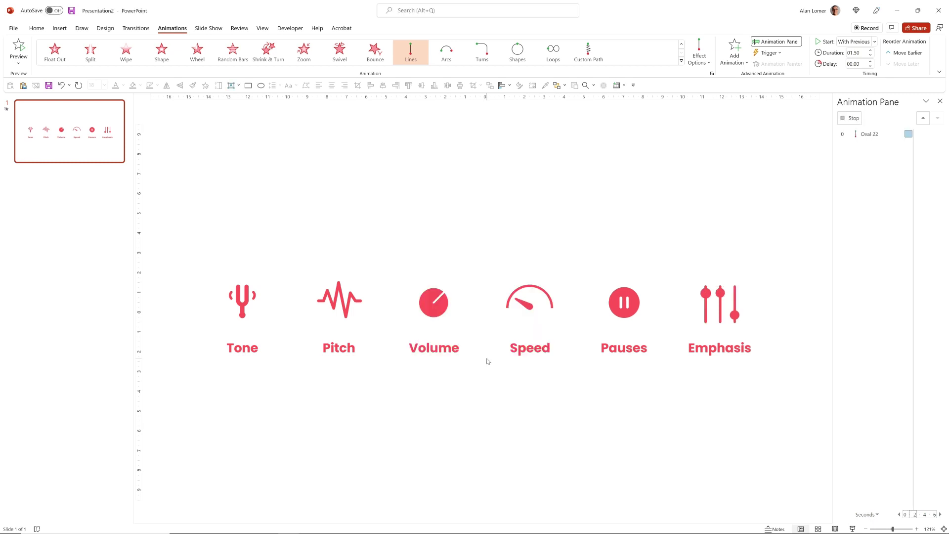
pyautogui.click(710, 319)
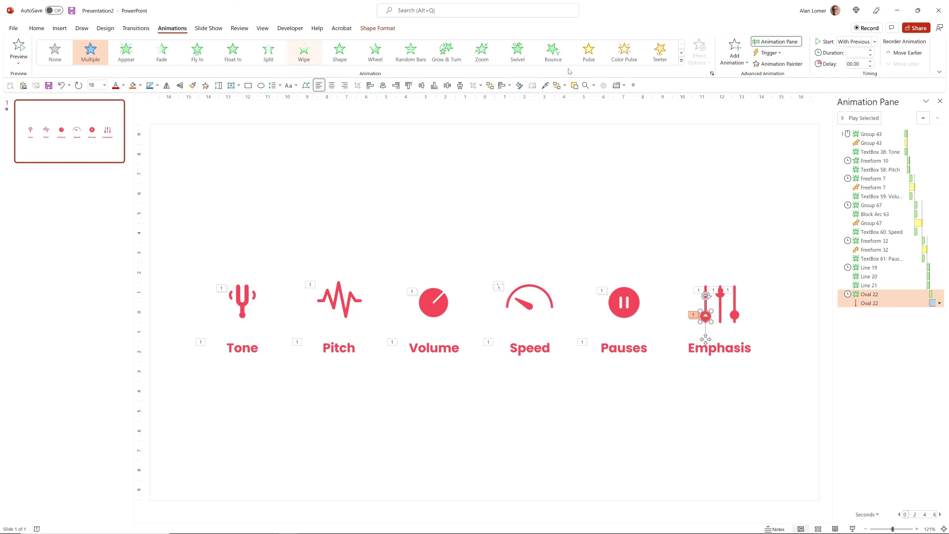
# Step: Copy the left knob's fade and motion path onto the middle knob with Animation Painter
pyautogui.click(778, 65)
pyautogui.click(720, 293)
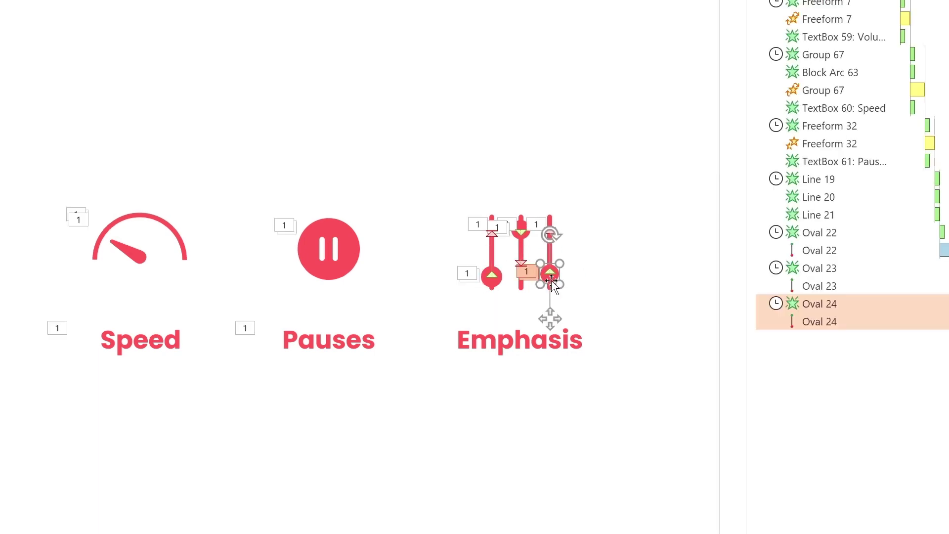
pyautogui.click(591, 277)
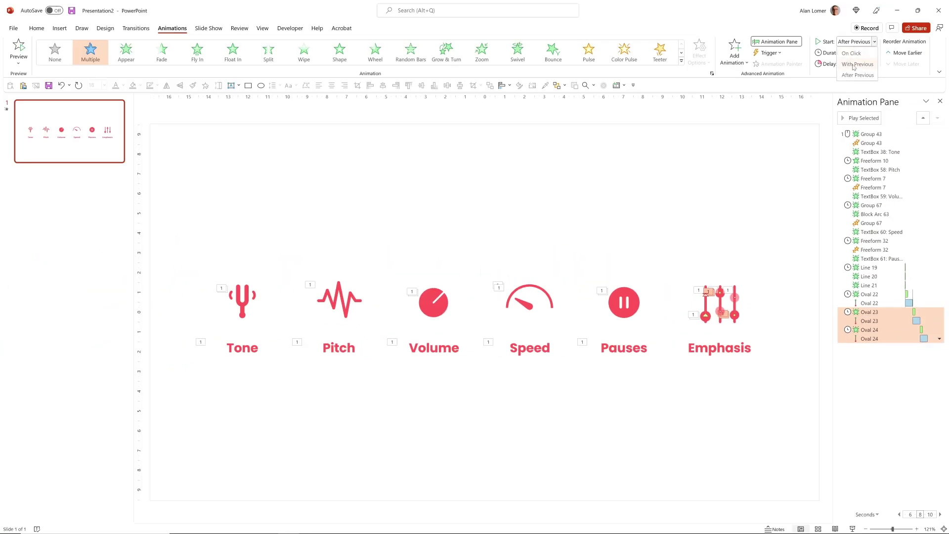
# Step: Start the middle and right knobs With Previous, and fade in the Emphasis label With Previous
pyautogui.click(851, 64)
pyautogui.click(665, 308)
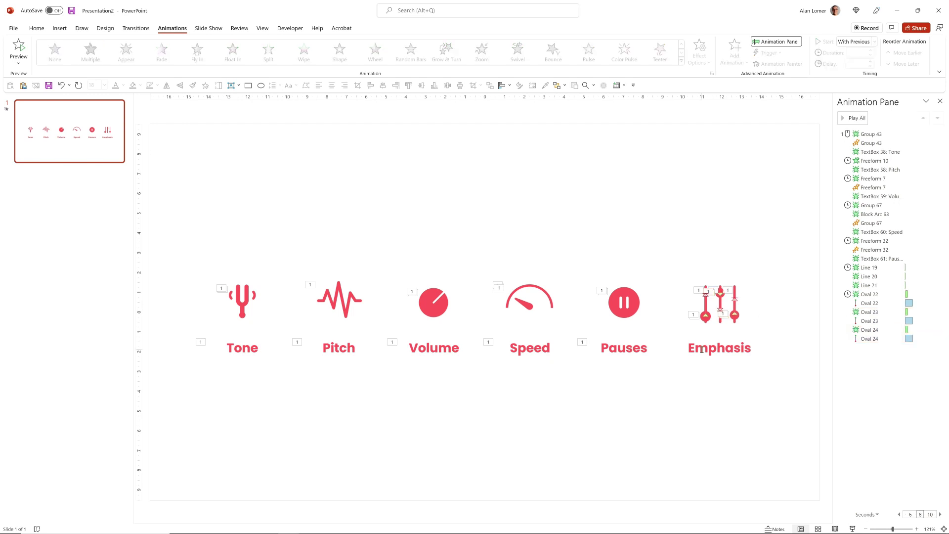
pyautogui.click(702, 350)
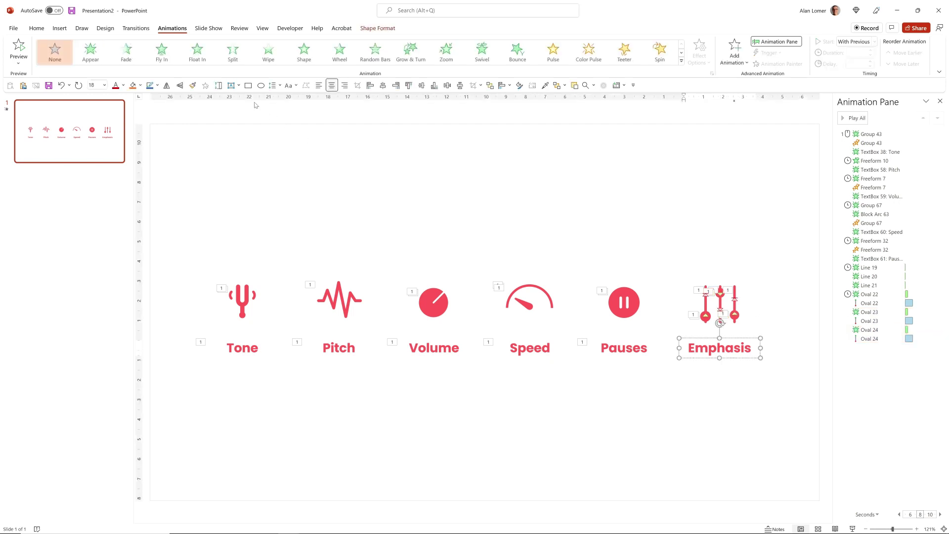
pyautogui.click(126, 51)
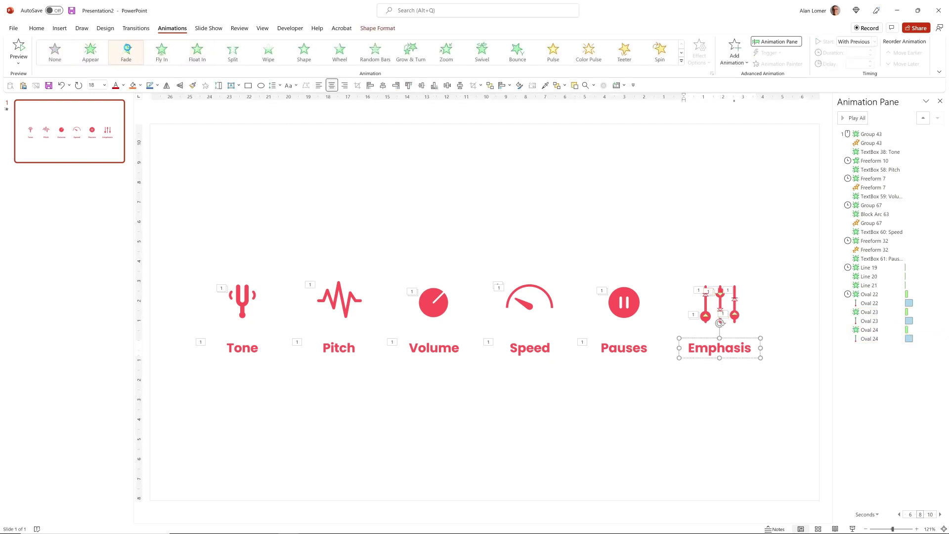
pyautogui.click(858, 43)
pyautogui.click(851, 66)
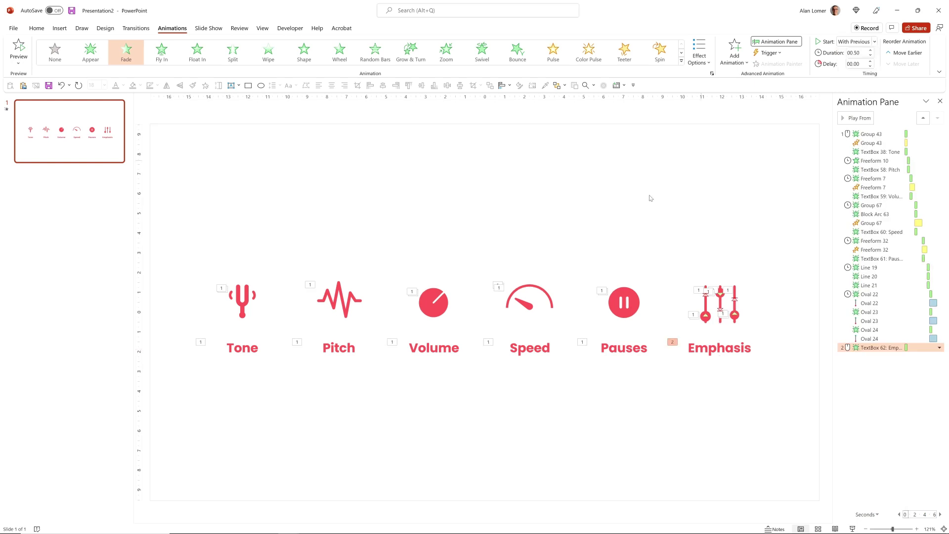
pyautogui.click(644, 195)
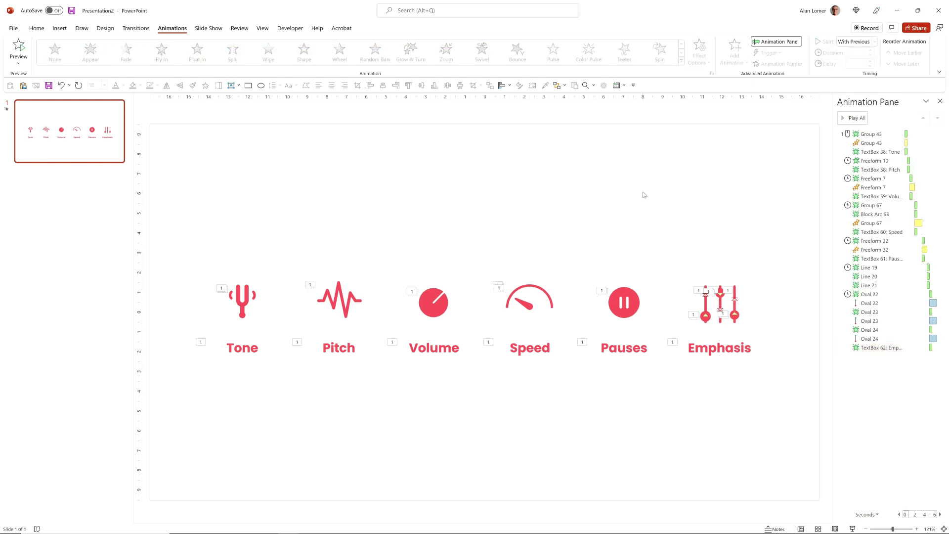